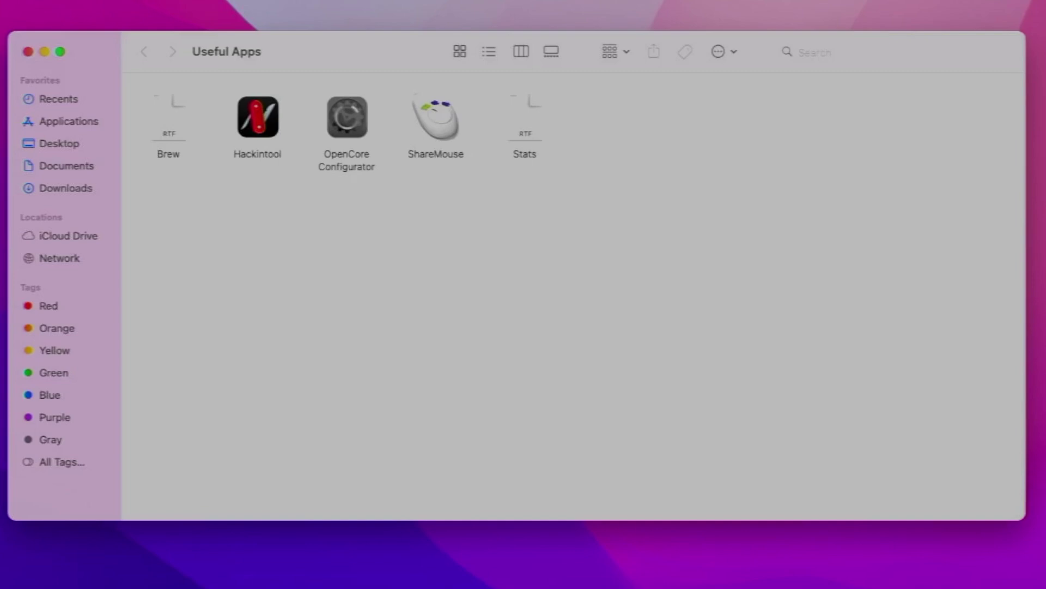
Step: Open the Brew note in TextEdit and copy the brew.sh web address
left_click(174, 128)
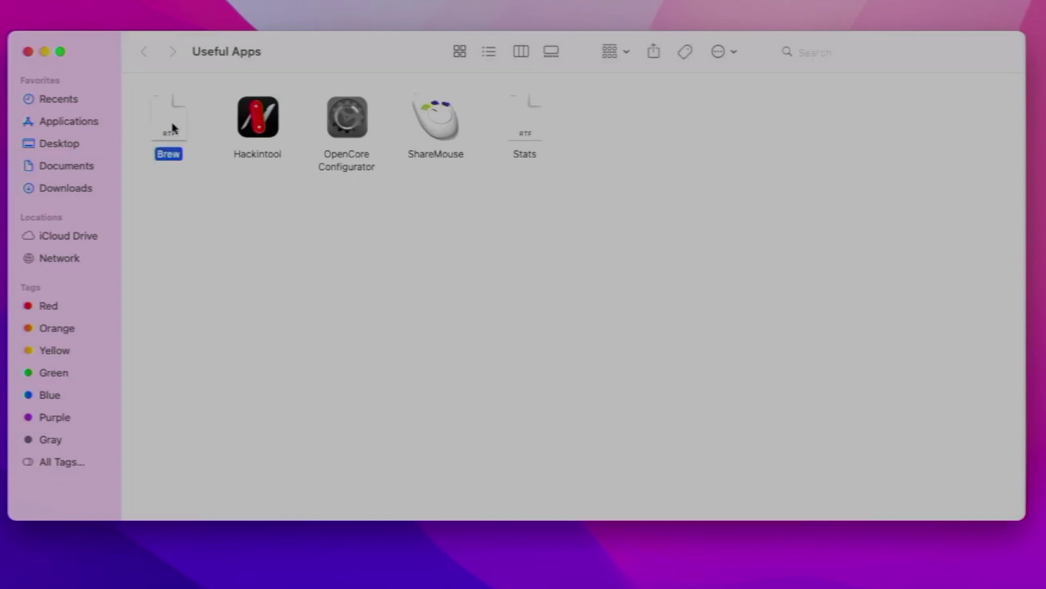
double_click(173, 128)
triple_click(0, 0)
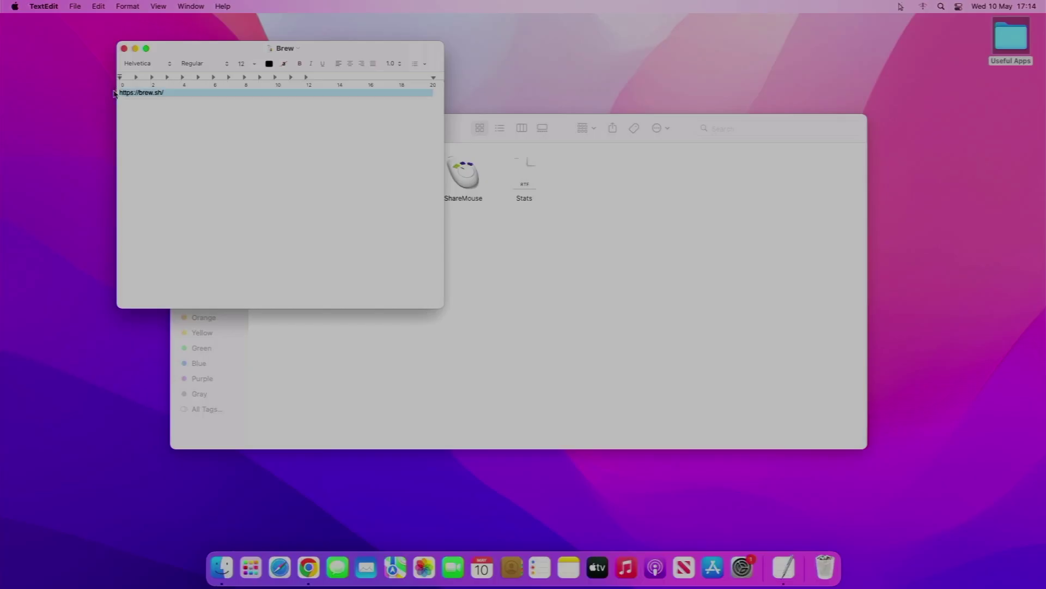
key("super+c")
Step: Load brew.sh in a new Chrome window and copy the Homebrew install command
left_click(309, 567)
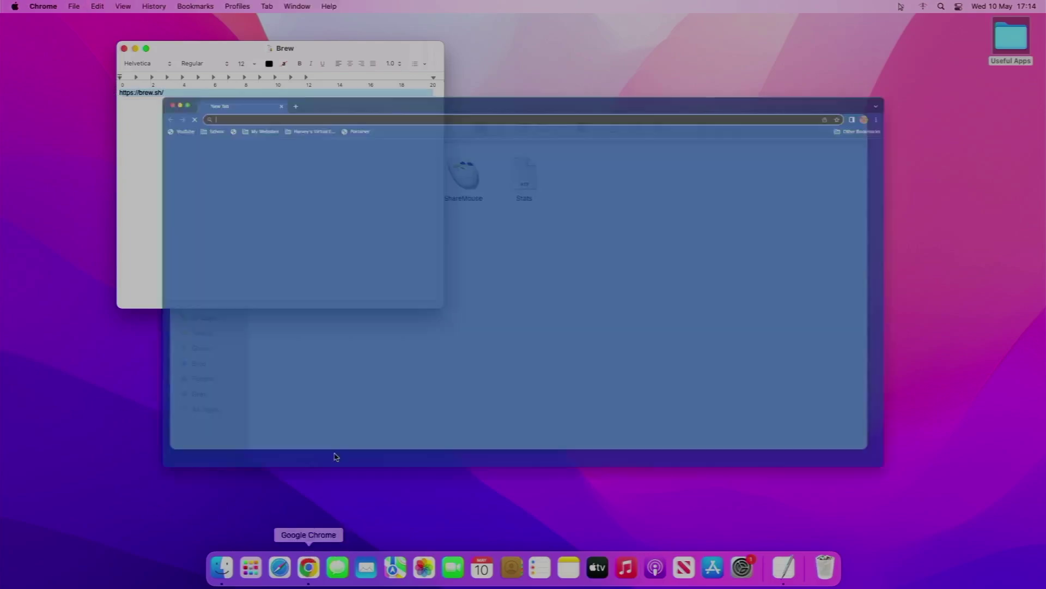
key("super+v")
key("Return")
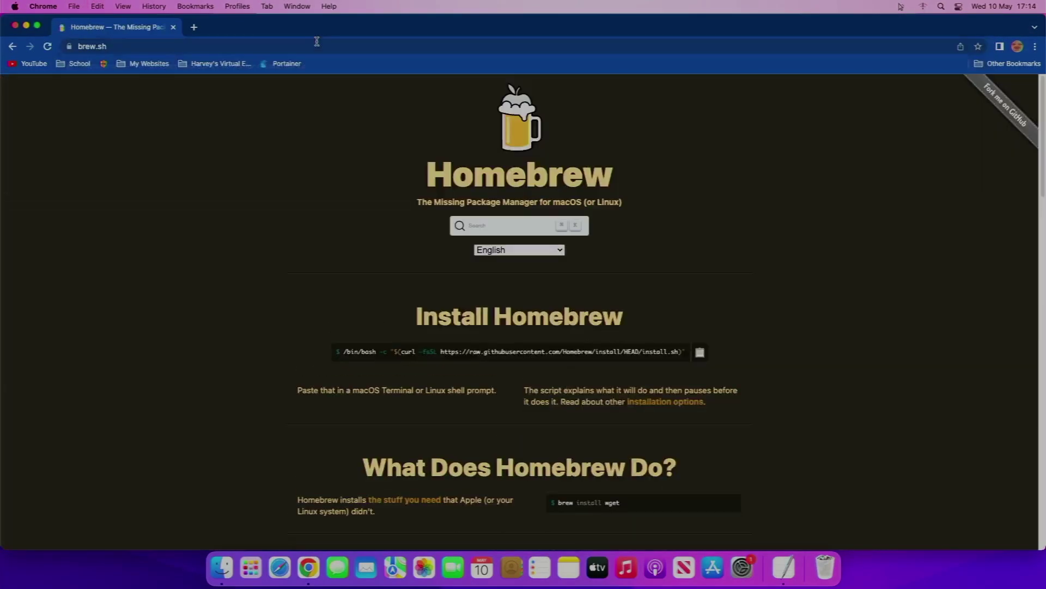
left_click(701, 353)
Step: Launch Terminal through Spotlight by searching 'term'
key("super+space")
type("term")
key("Return")
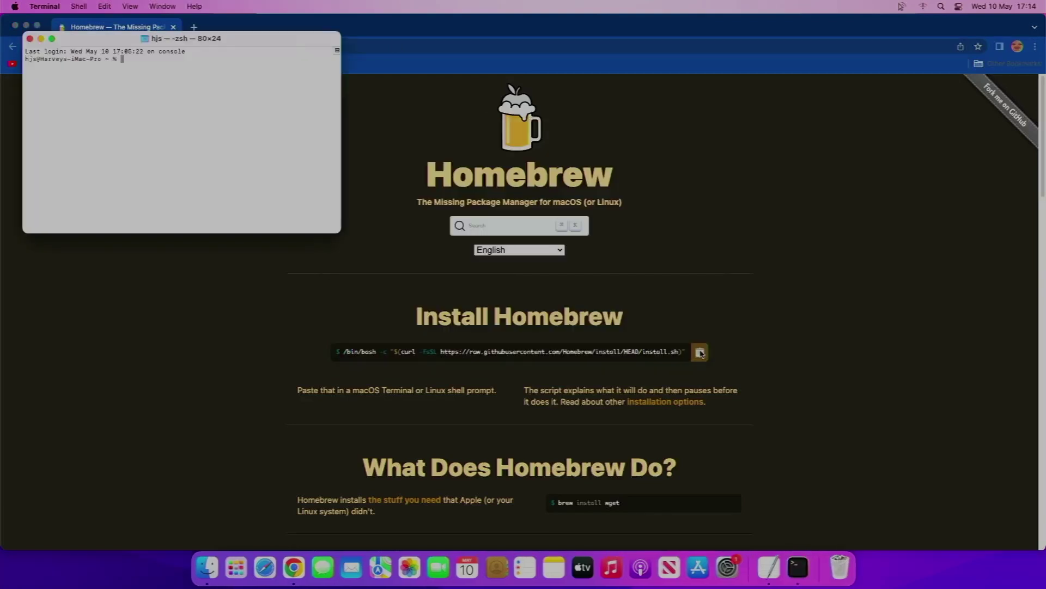
Step: Paste and run the Homebrew install command, entering the account password and confirming
key("super+v")
key("Return")
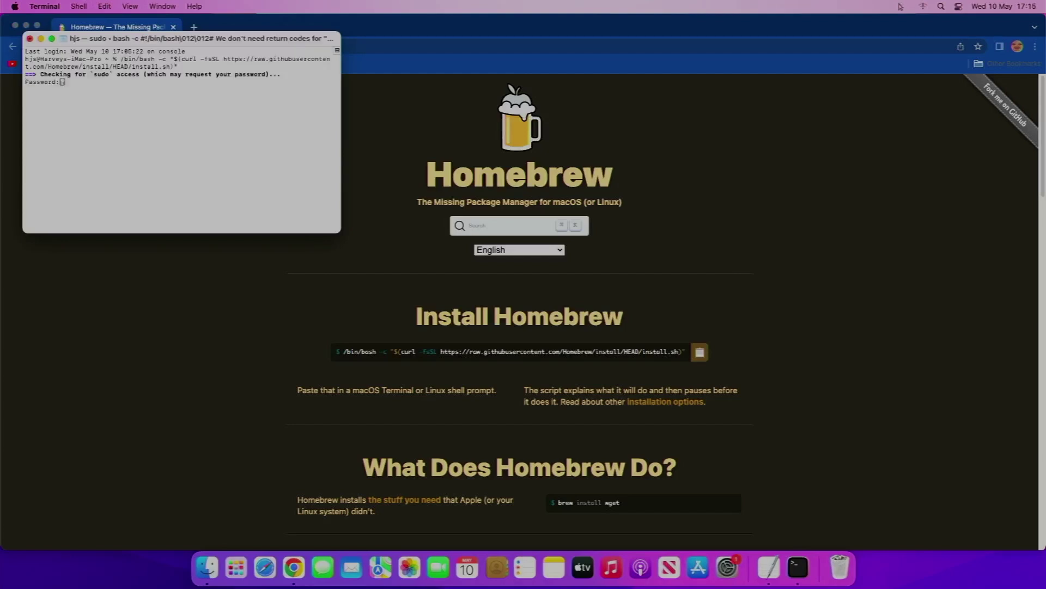
key("Return")
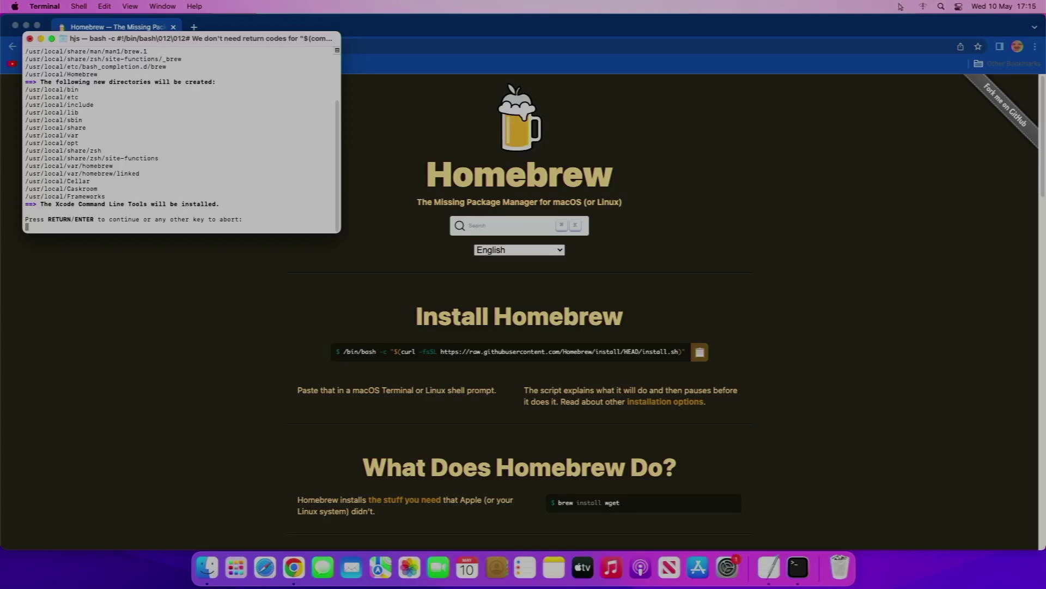
key("Return")
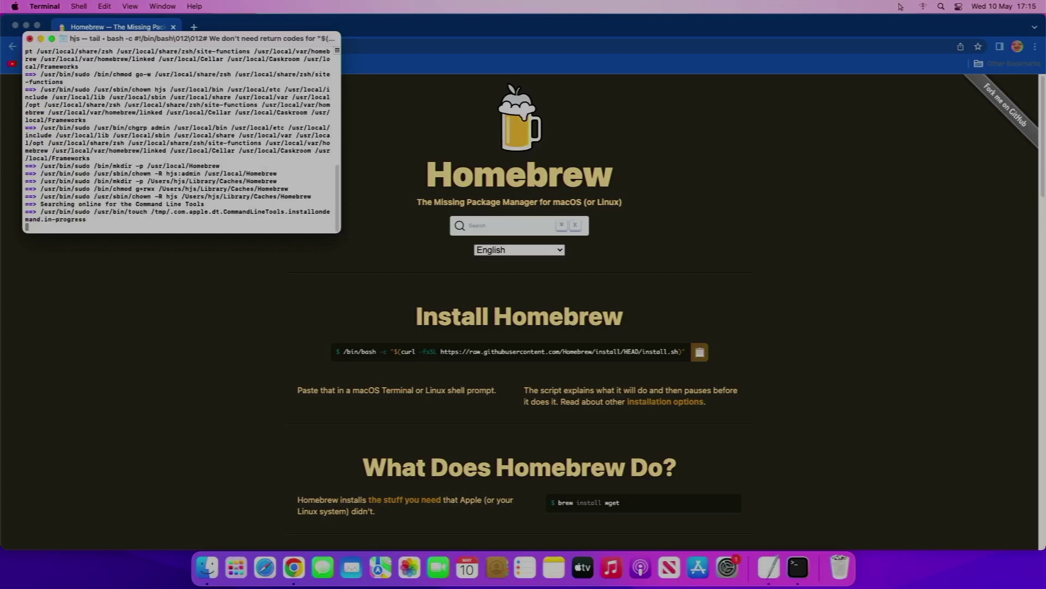
Step: Close the Homebrew Chrome window and the Brew note, then minimize Terminal
left_click(16, 25)
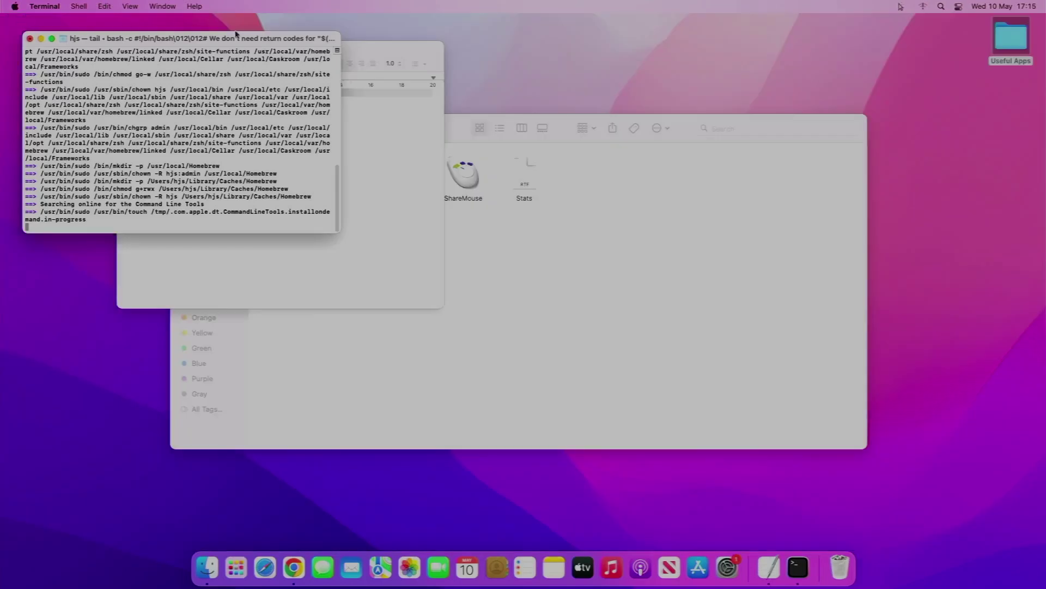
left_click(388, 96)
left_click(125, 46)
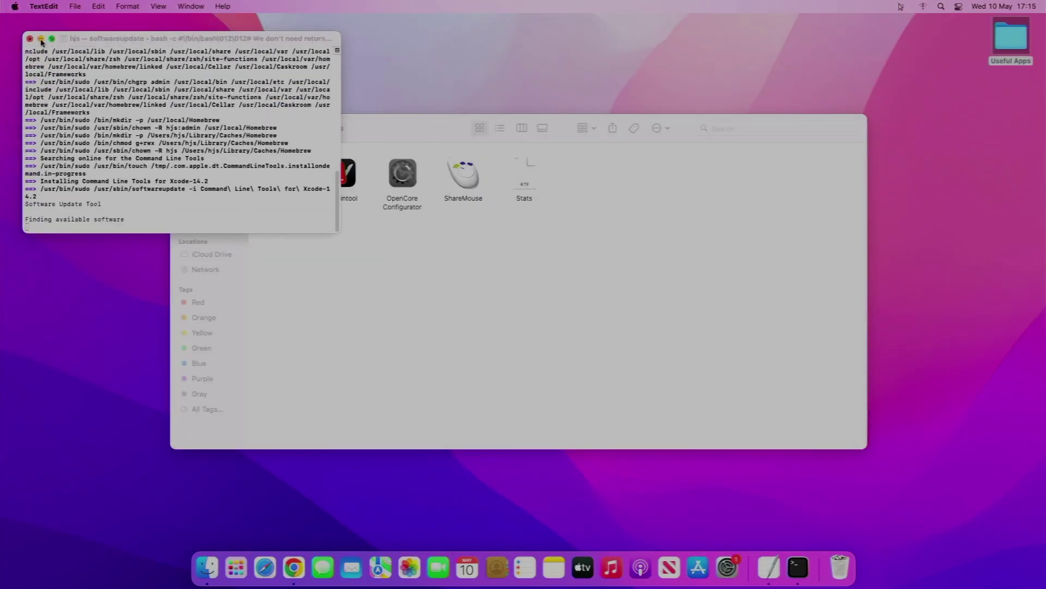
left_click(41, 39)
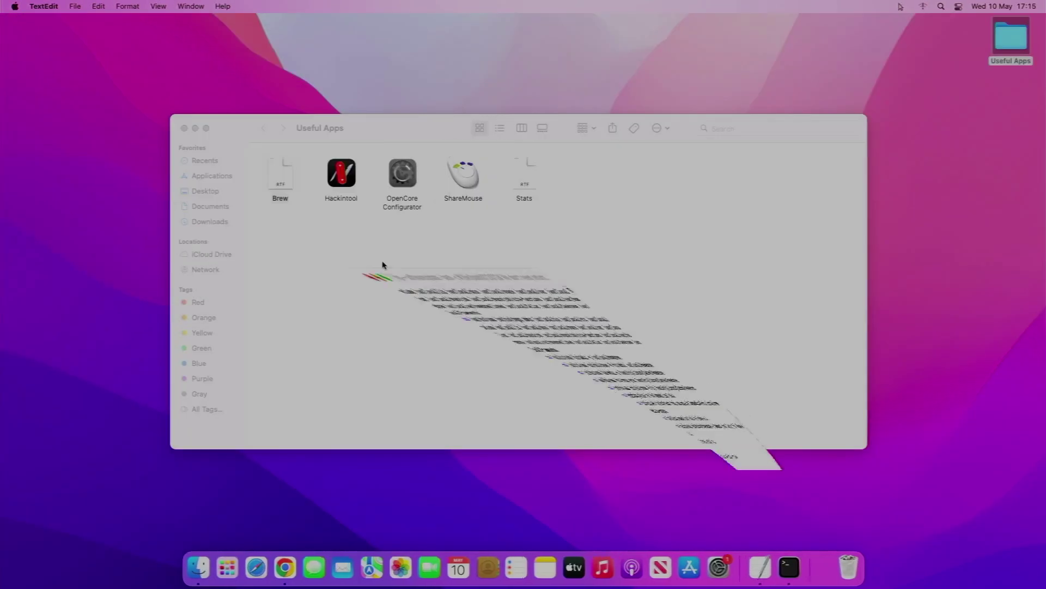
Step: Open Hackintool from its right-click menu, accepting the unverified-developer warning
left_click(340, 184)
right_click(339, 174)
left_click(353, 175)
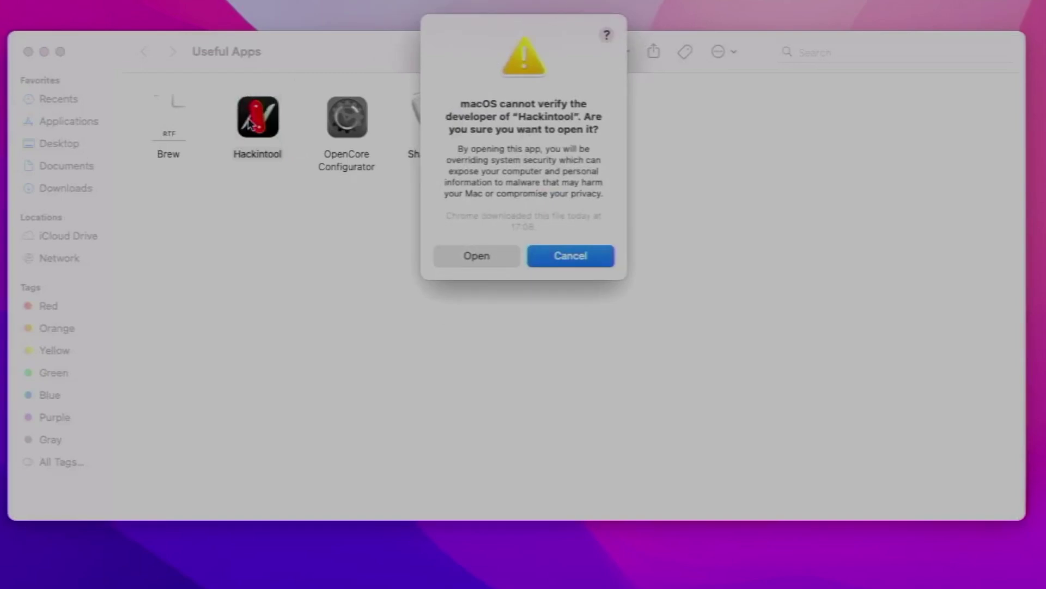
left_click(487, 264)
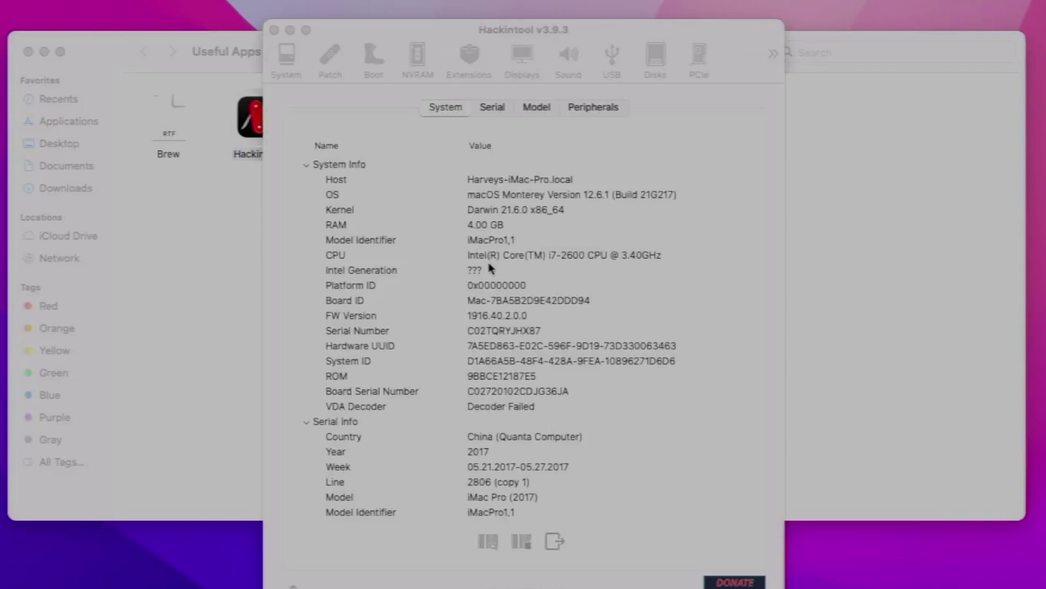
Step: Inspect the System page's Metal Default Device and Metal Device Name entries
scroll(490, 267, "down", 3)
scroll(490, 267, "down", 5)
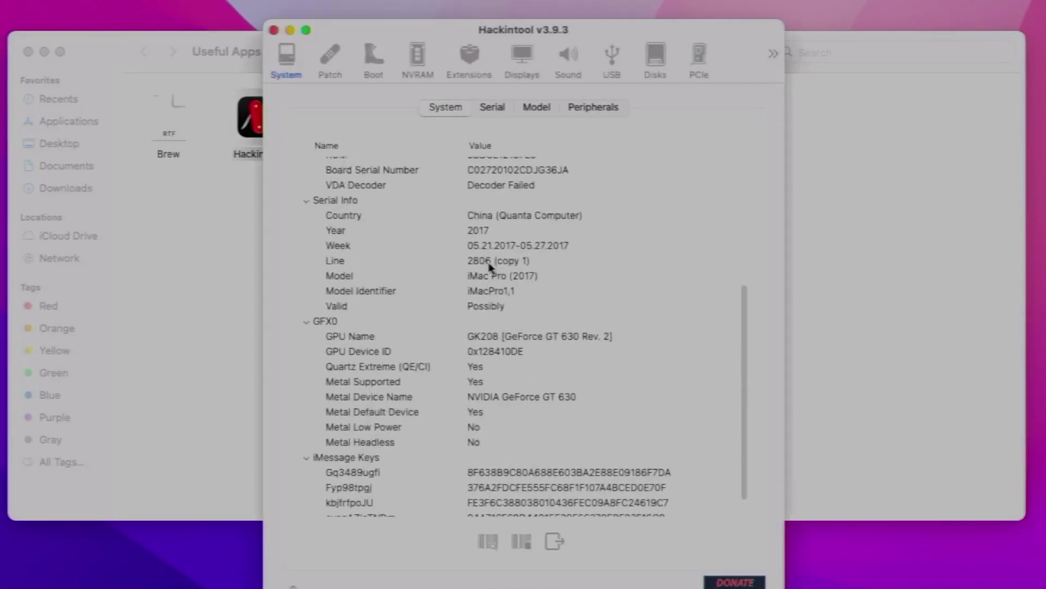
left_click(490, 386)
left_click(501, 375)
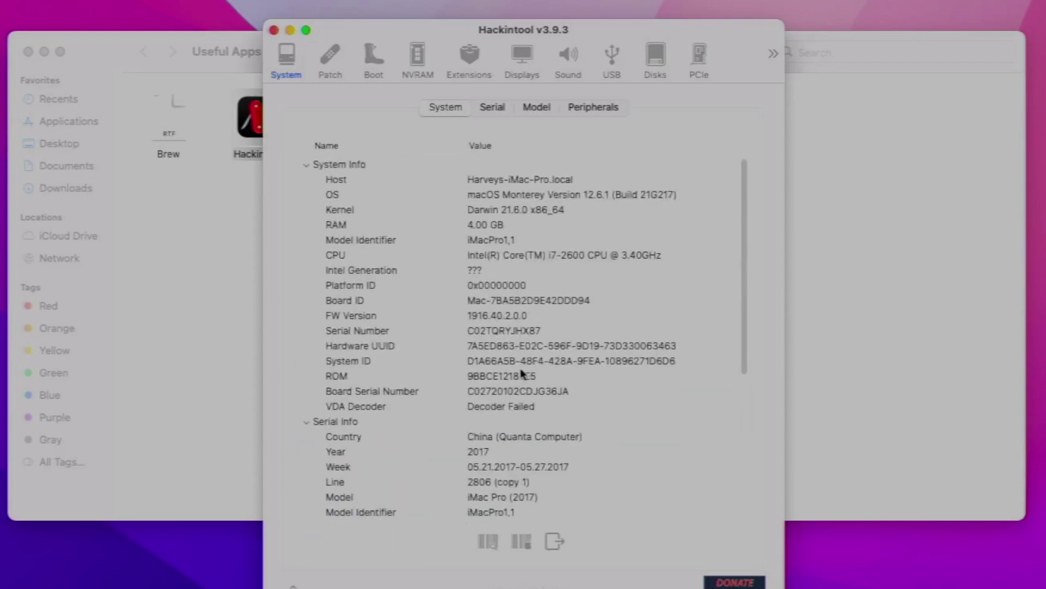
Step: Review the Serial, Model and Peripherals pages, including the GeForce GT 630
left_click(491, 109)
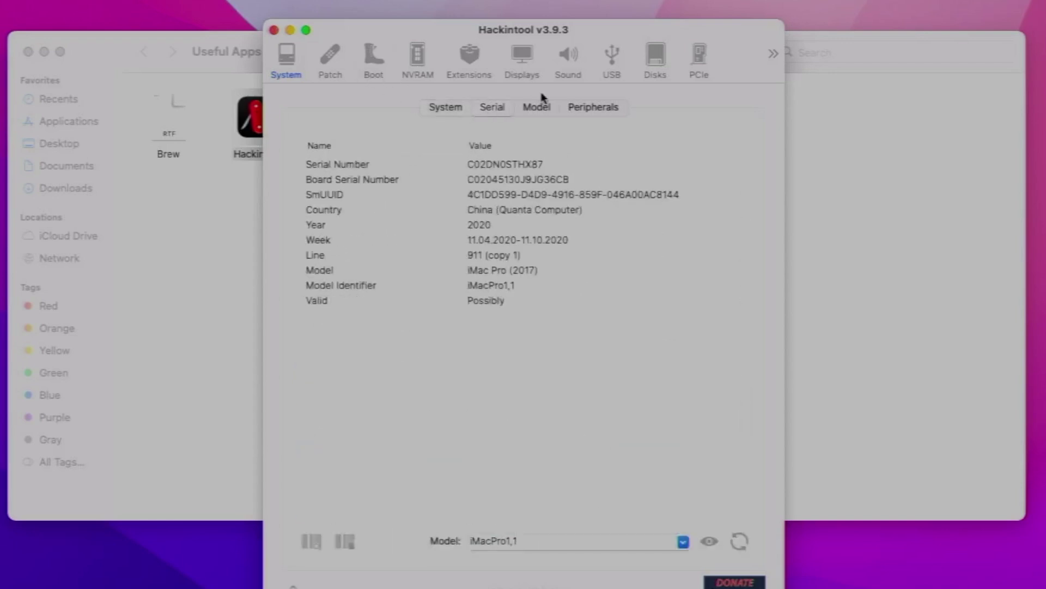
left_click(557, 111)
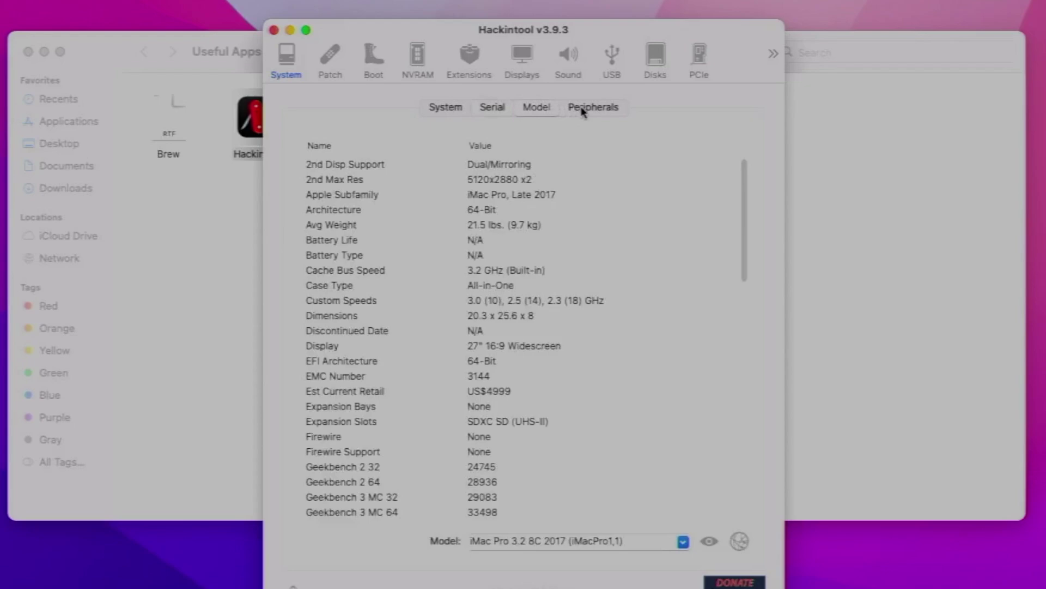
scroll(586, 212, "down", 15)
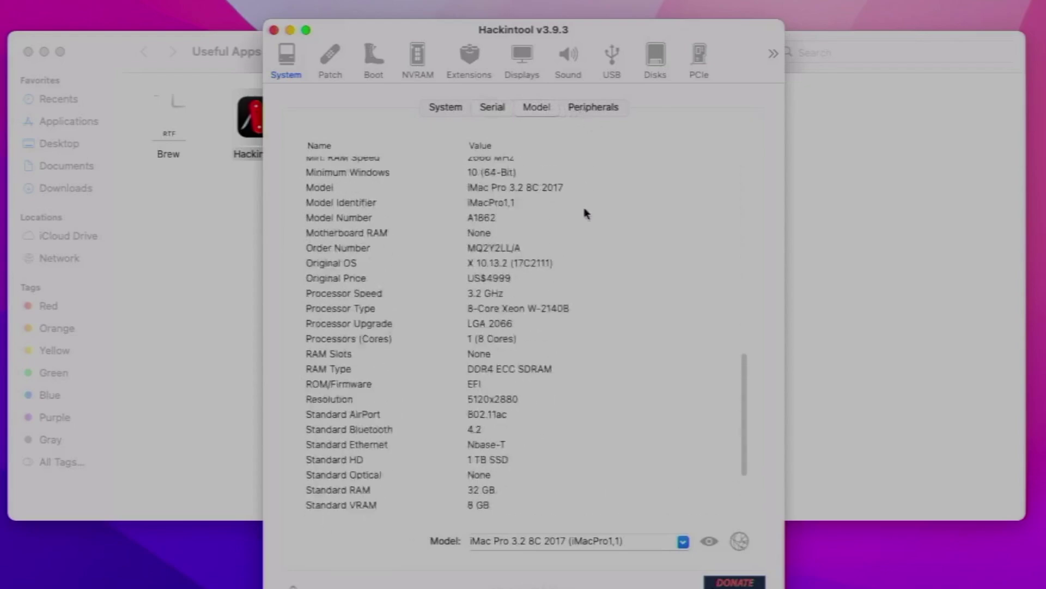
scroll(585, 211, "up", 20)
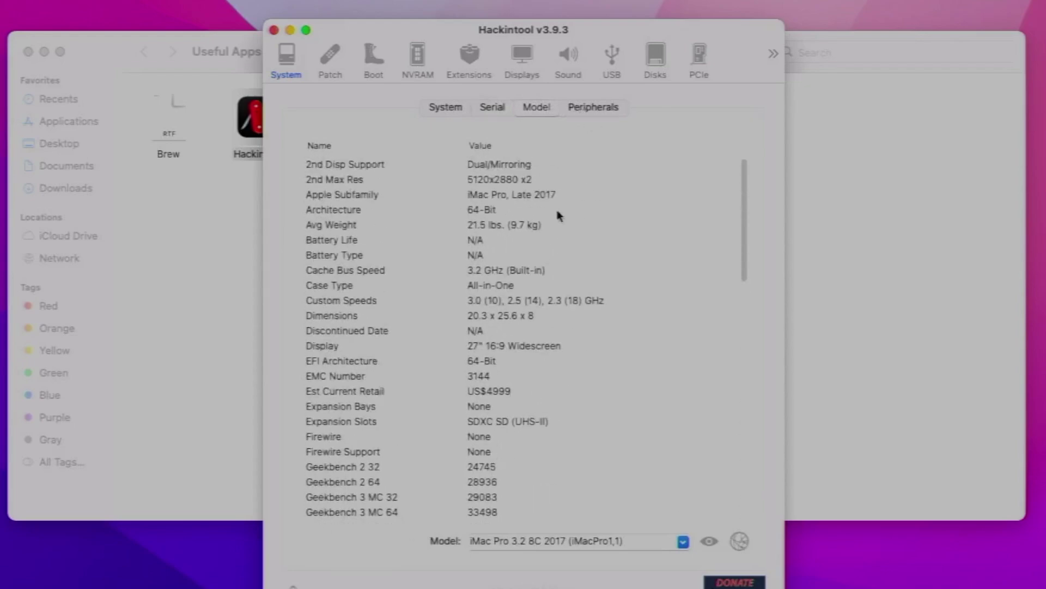
left_click(591, 110)
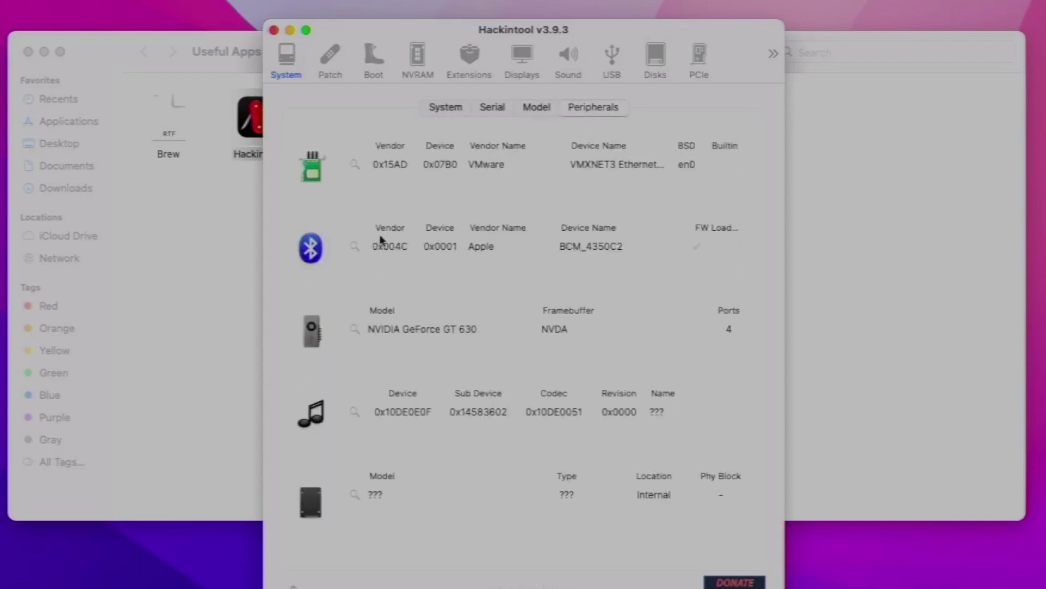
Step: Look at the framebuffer and bootloader pages, declining the OpenCore update offer
left_click(354, 71)
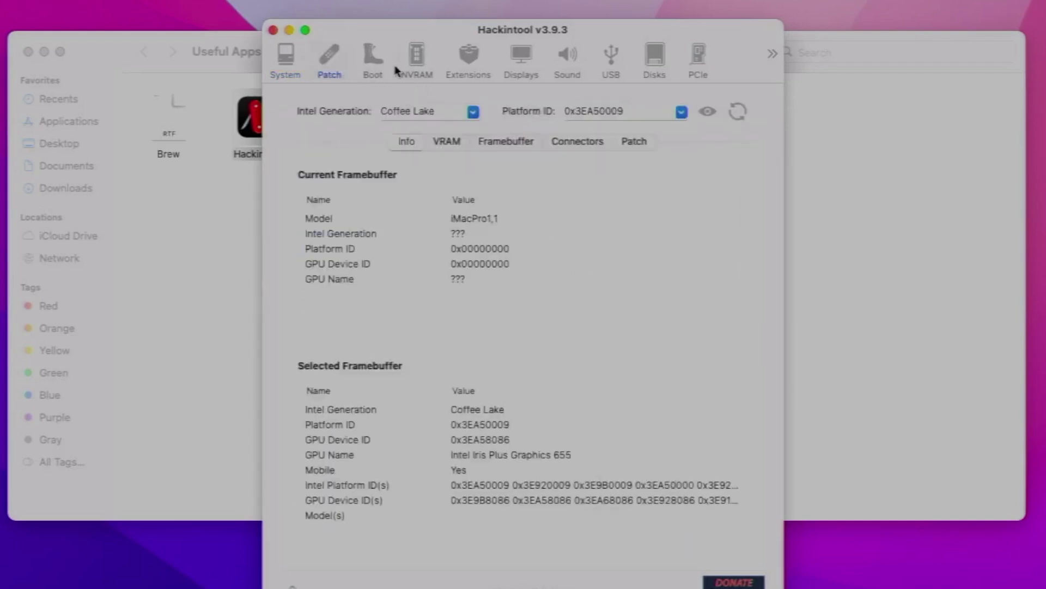
left_click(387, 74)
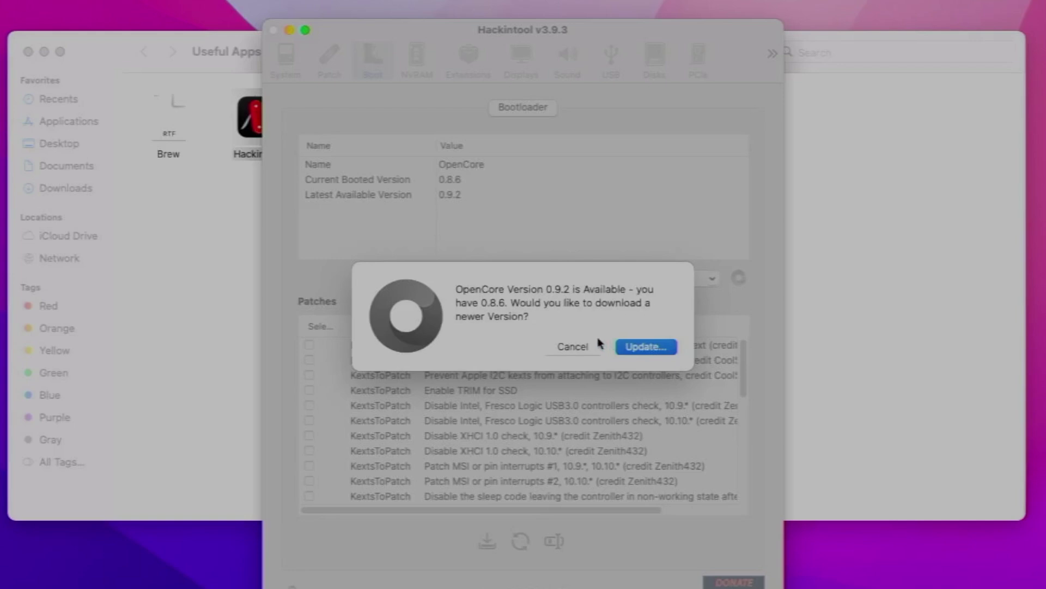
left_click(573, 346)
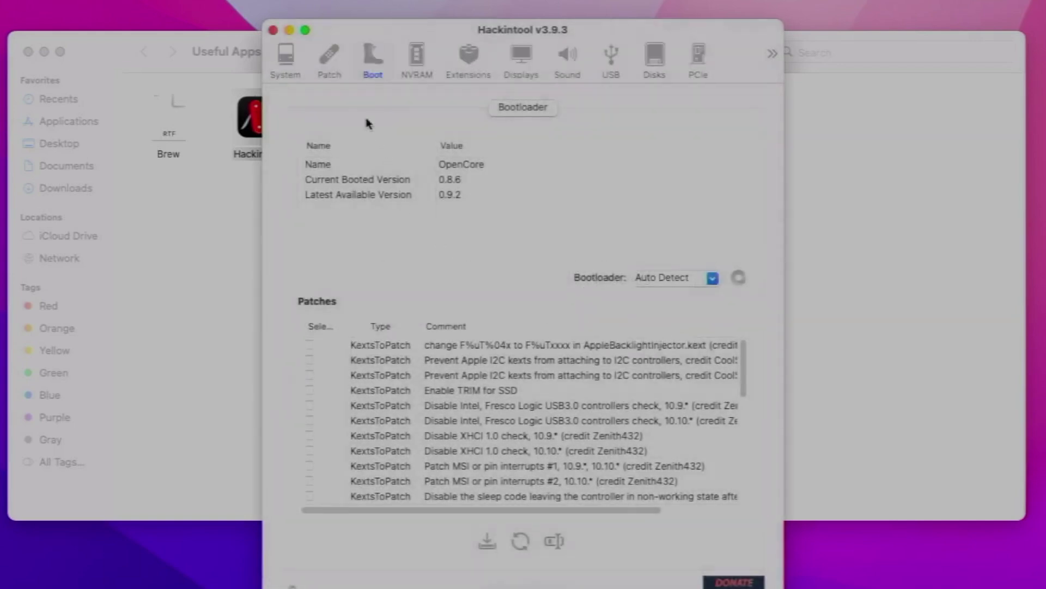
left_click(330, 75)
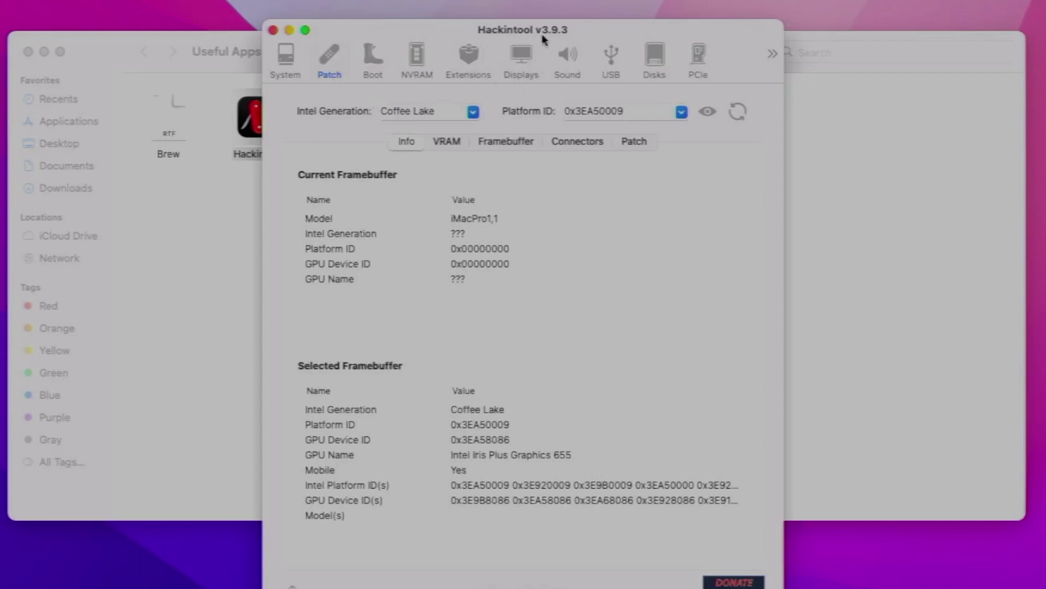
Step: Set Intel Generation to Sandy Bridge, leaving Platform ID empty
left_click_drag(543, 32, 554, 0)
left_click(484, 77)
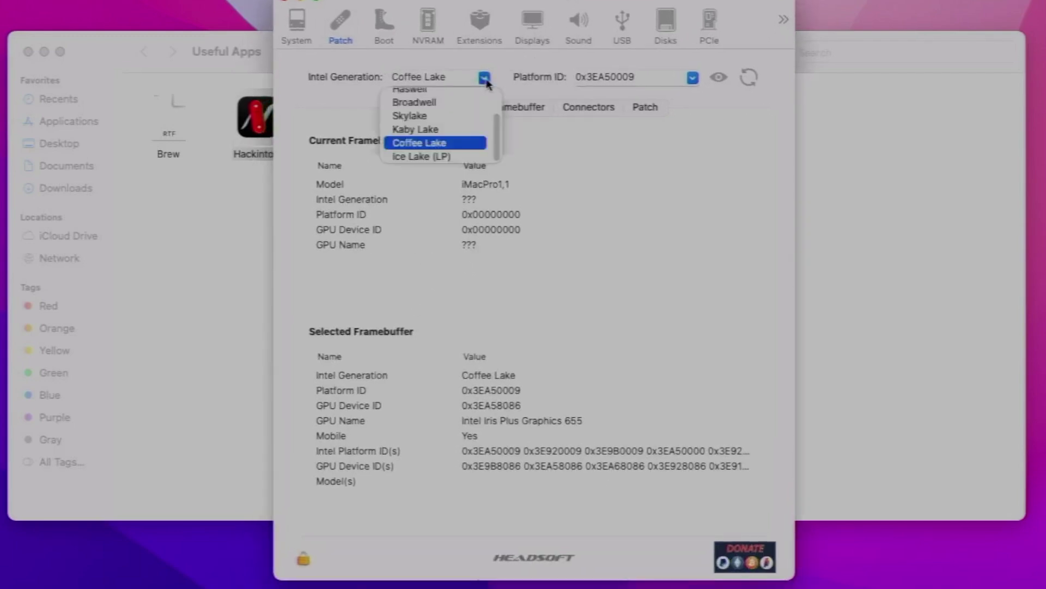
scroll(423, 134, "up", 3)
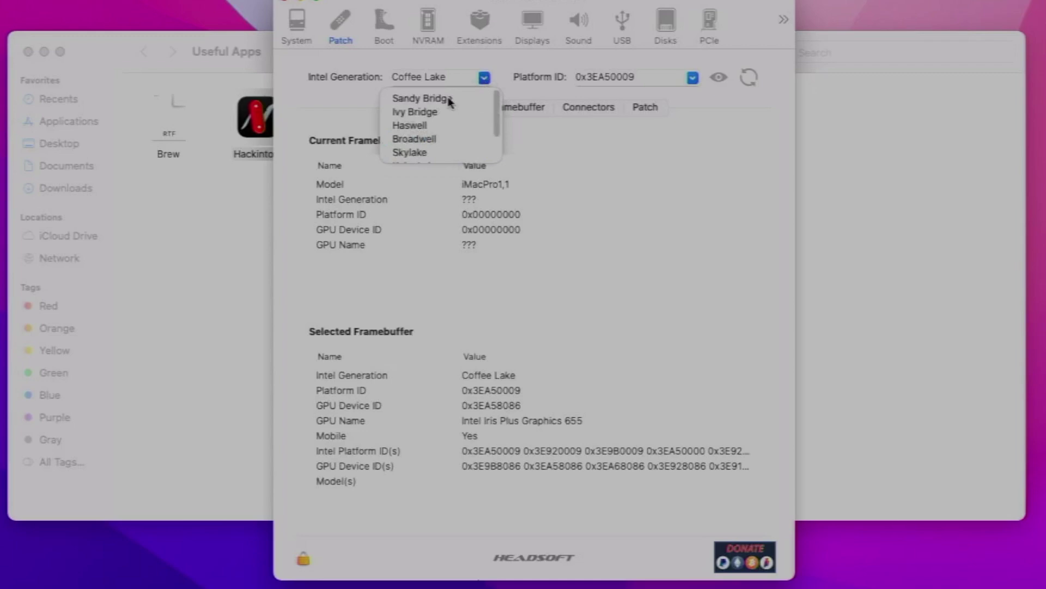
left_click(446, 98)
left_click(692, 78)
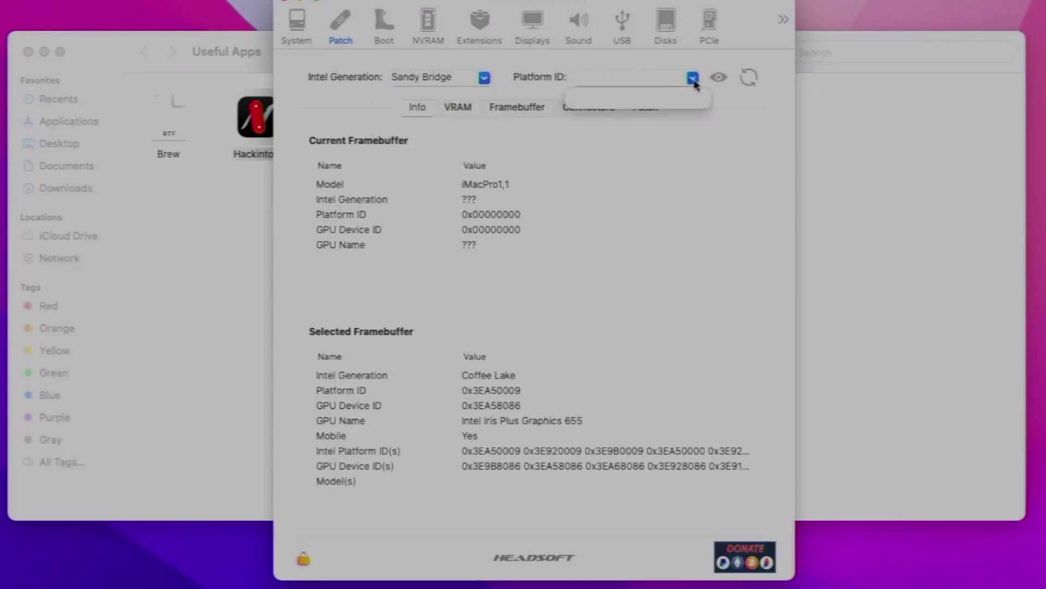
left_click(636, 166)
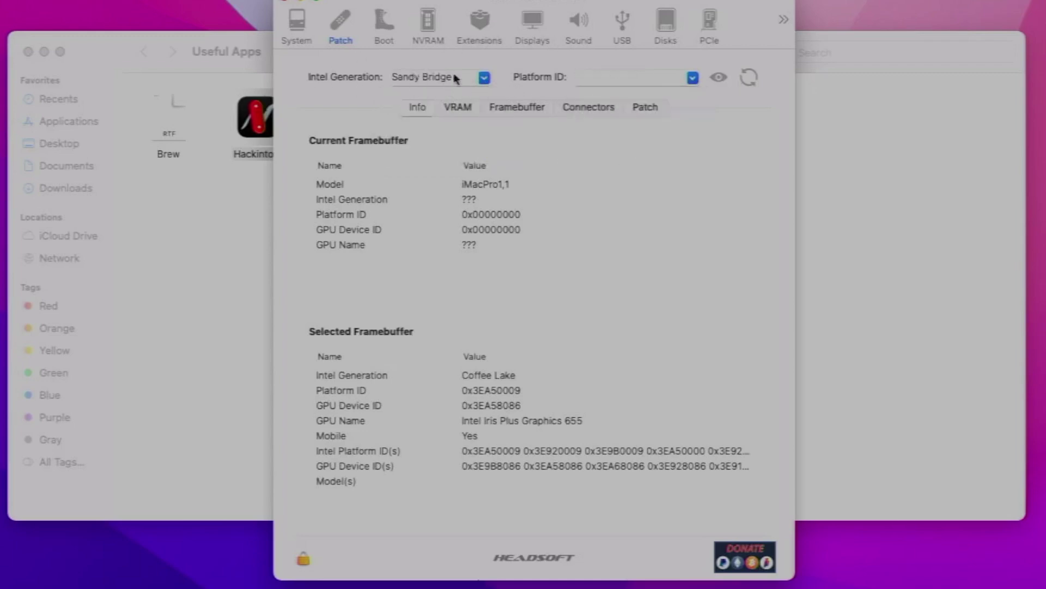
Step: Check Platform ID, then review NVRAM, kexts and displays, keeping the HDMI TO USB EDID
left_click(693, 79)
left_click(675, 100)
left_click(444, 25)
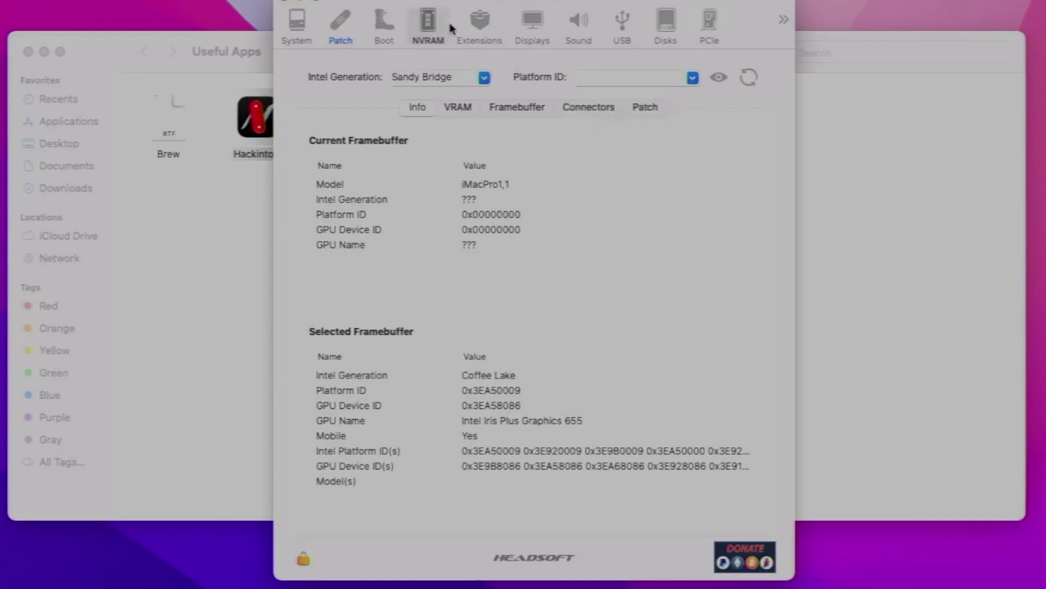
left_click(475, 45)
left_click(531, 40)
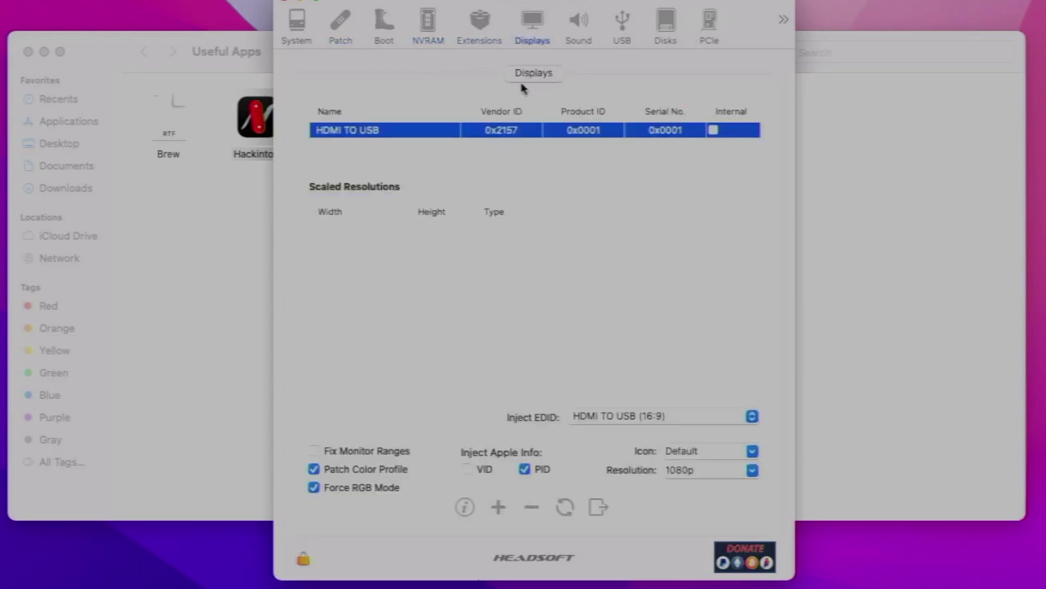
left_click(715, 415)
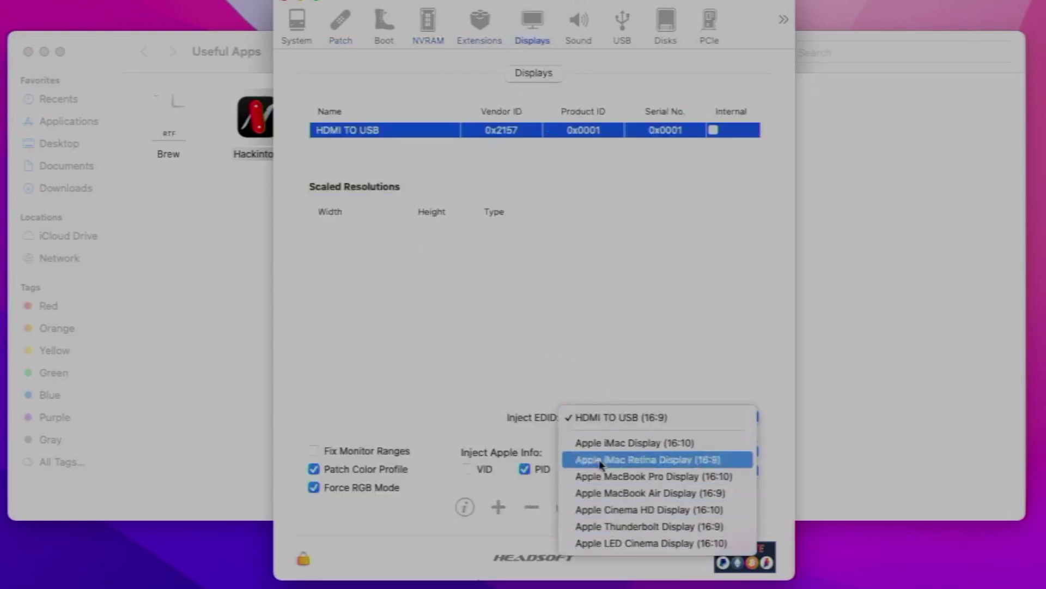
left_click(535, 376)
Step: Review the Sound, USB, Disks and PCIe pages, then quit Hackintool
left_click(584, 46)
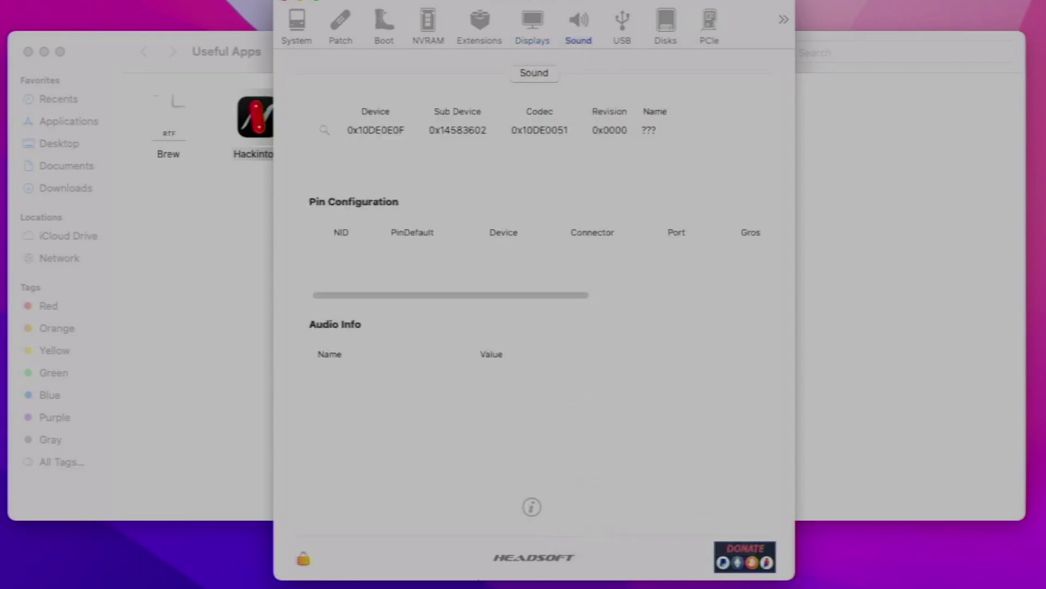
left_click(627, 25)
left_click(666, 23)
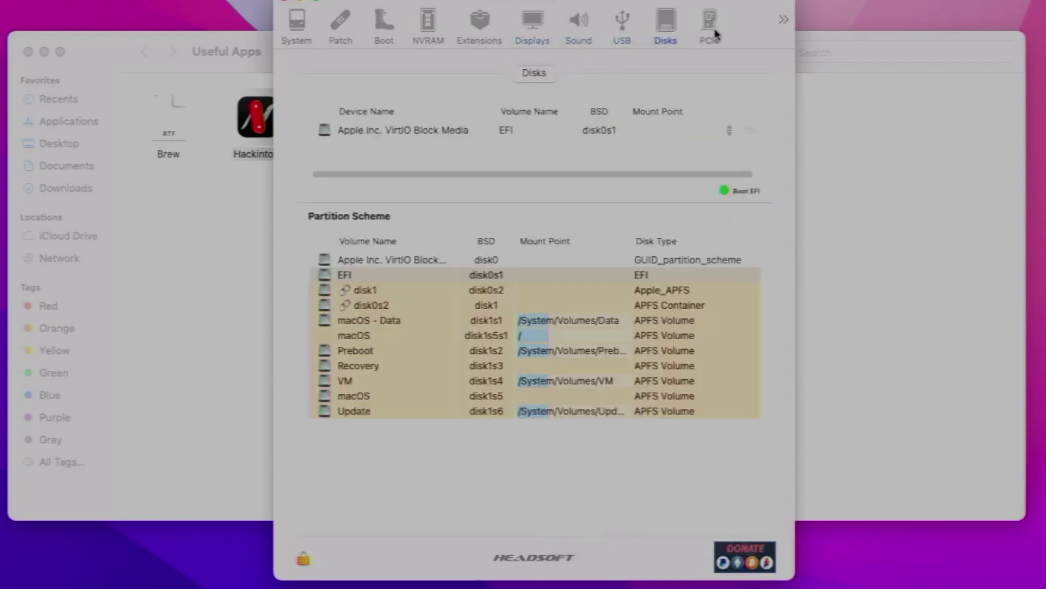
left_click(706, 30)
left_click(673, 37)
left_click(284, 2)
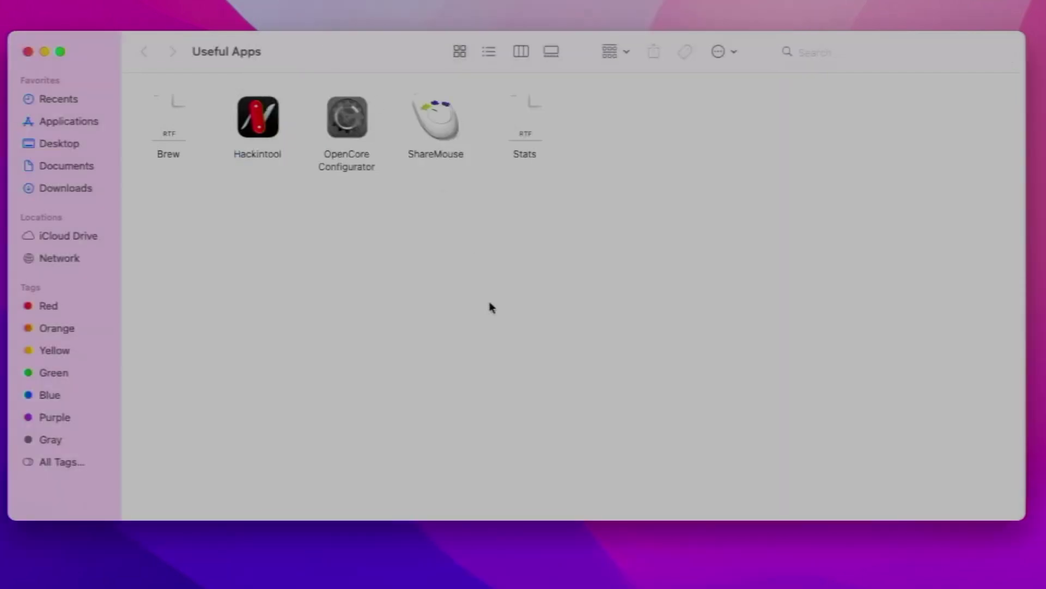
Step: Launch OpenCore Configurator from the Useful Apps folder's right-click menu
right_click(358, 134)
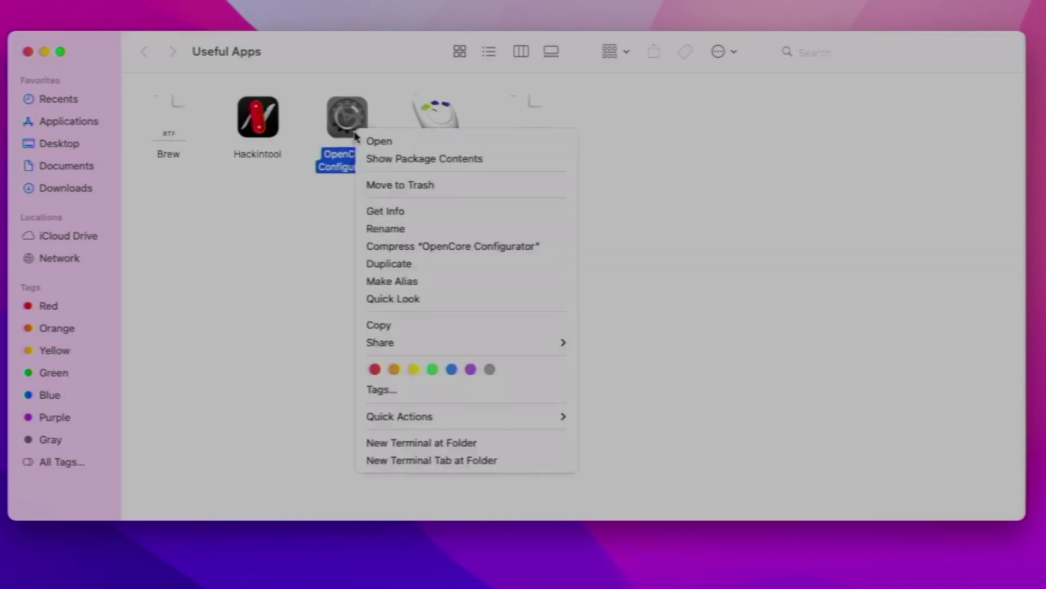
key("Escape")
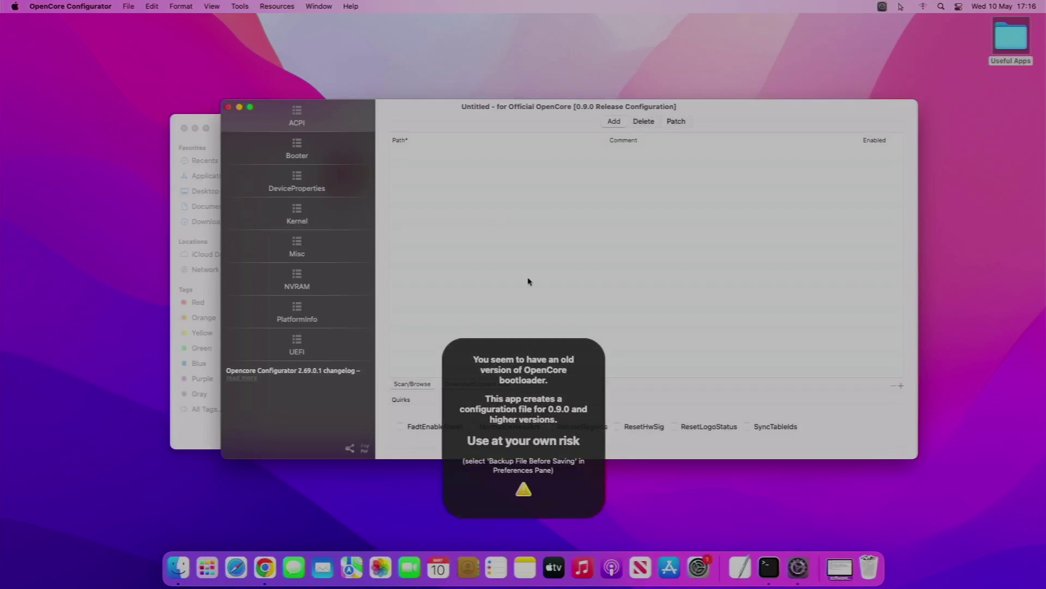
Step: Browse the Booter, DeviceProperties, Kernel, Misc, NVRAM and UEFI sections
left_click(340, 157)
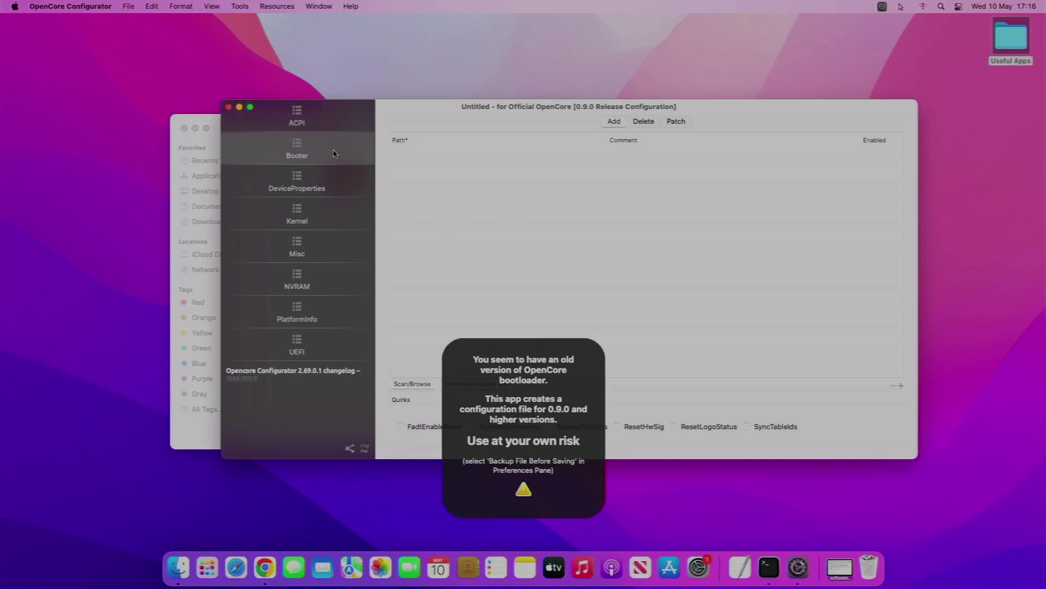
left_click(334, 182)
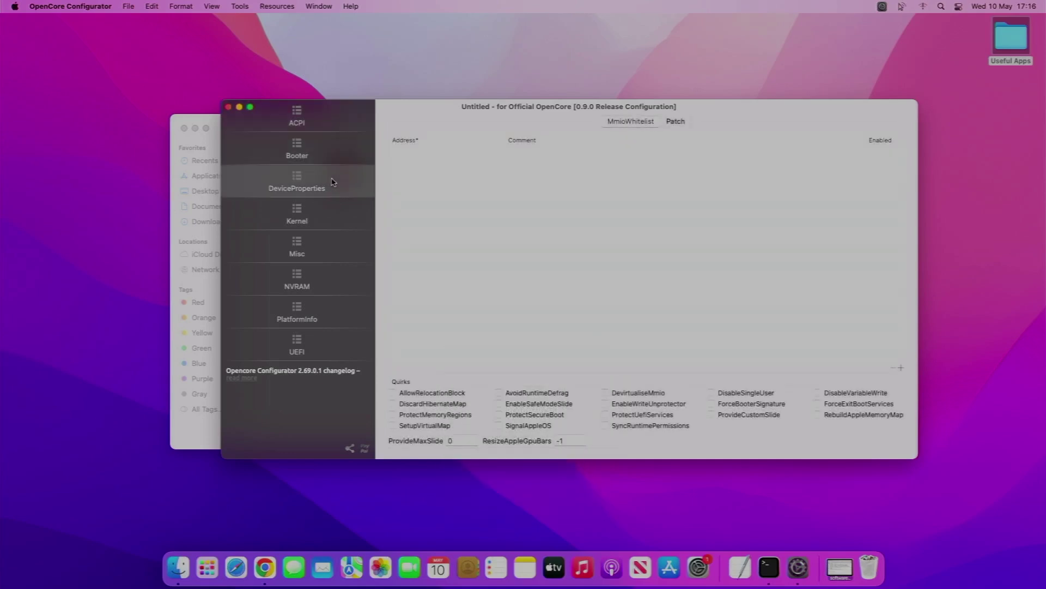
left_click(338, 214)
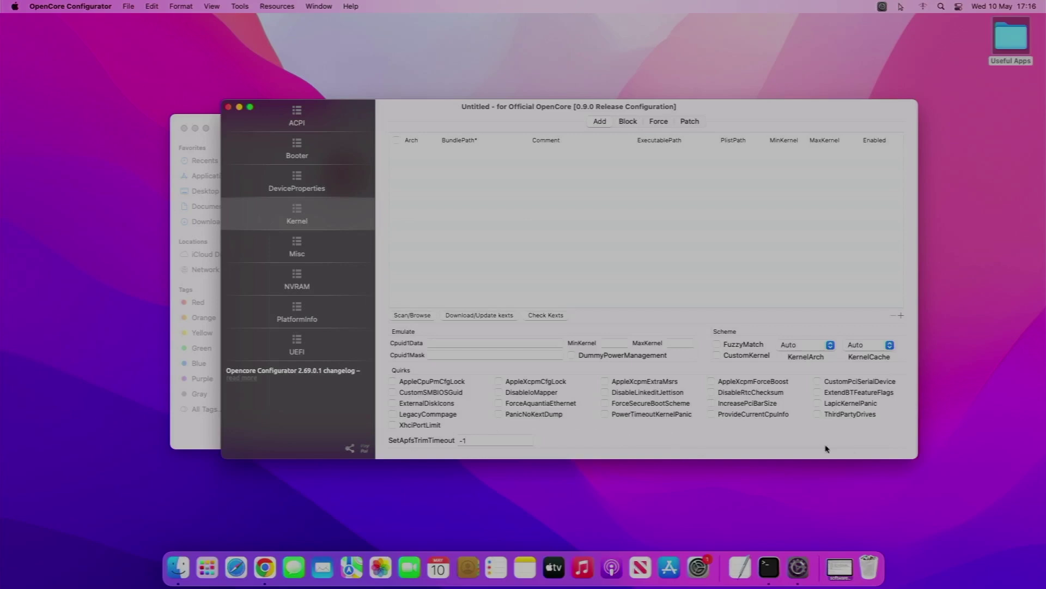
left_click(283, 260)
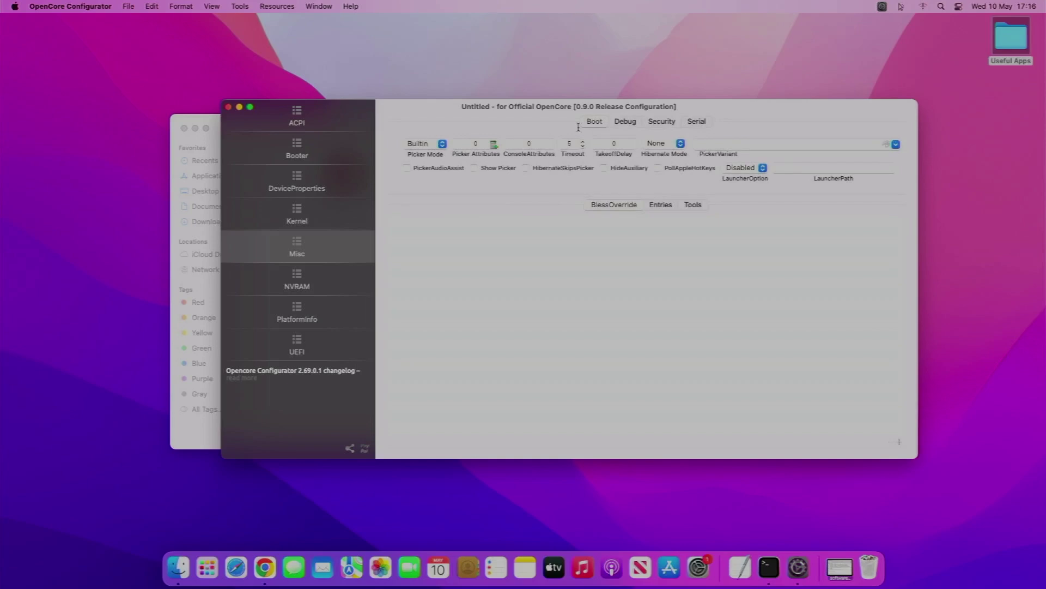
left_click(308, 285)
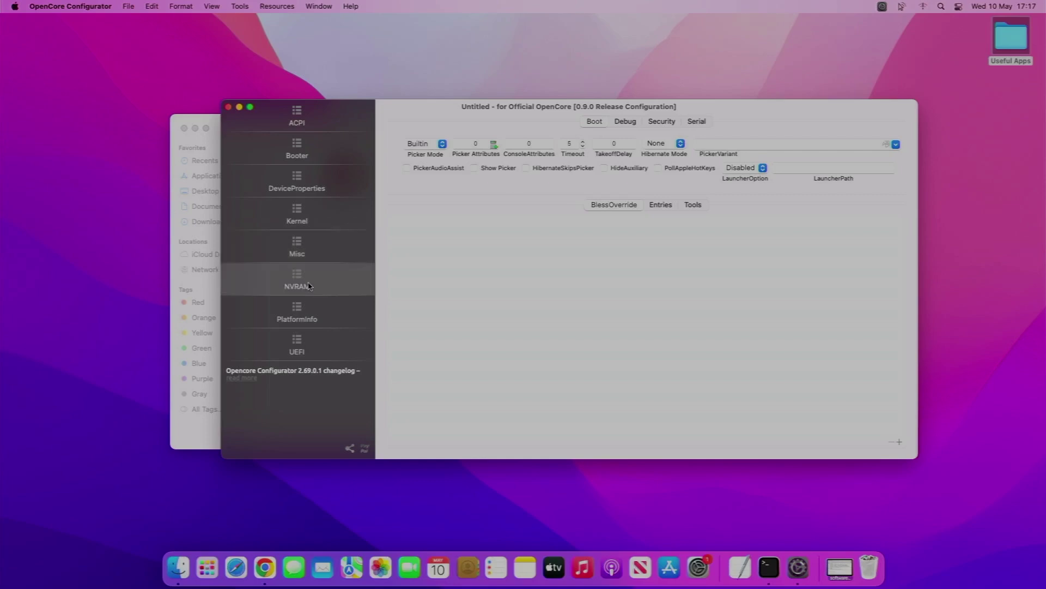
left_click(314, 352)
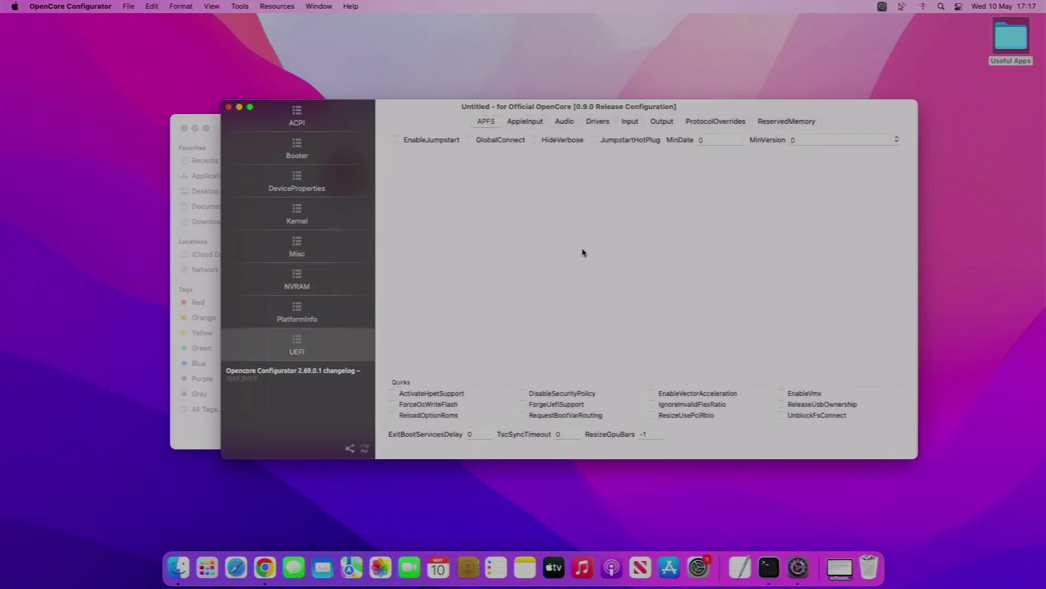
Step: Review UEFI Audio with PlayChime left at Auto, then the Drivers and Input settings
left_click(556, 123)
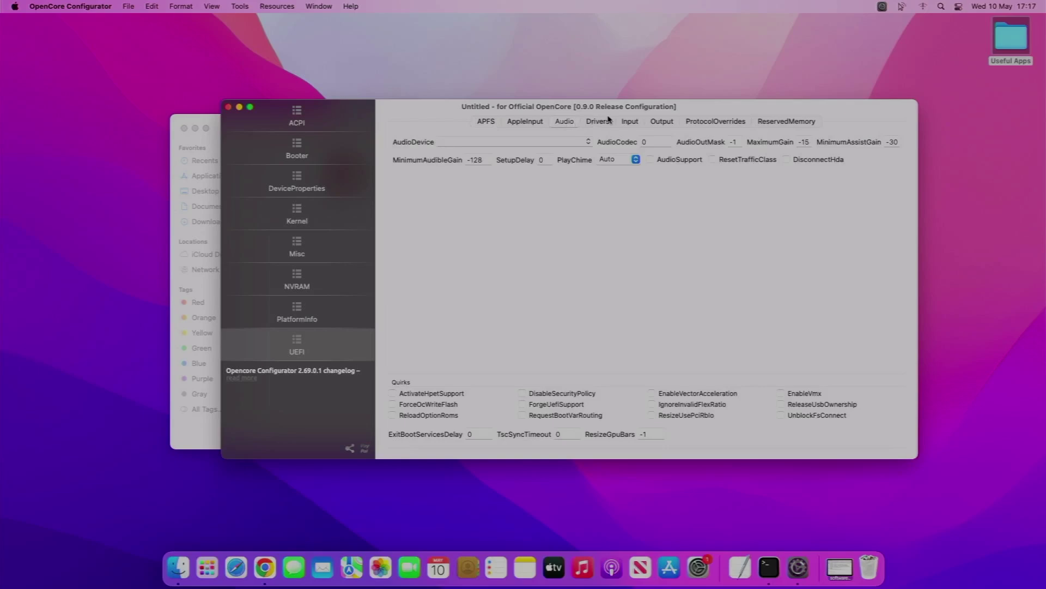
left_click(607, 159)
left_click(528, 224)
left_click(607, 121)
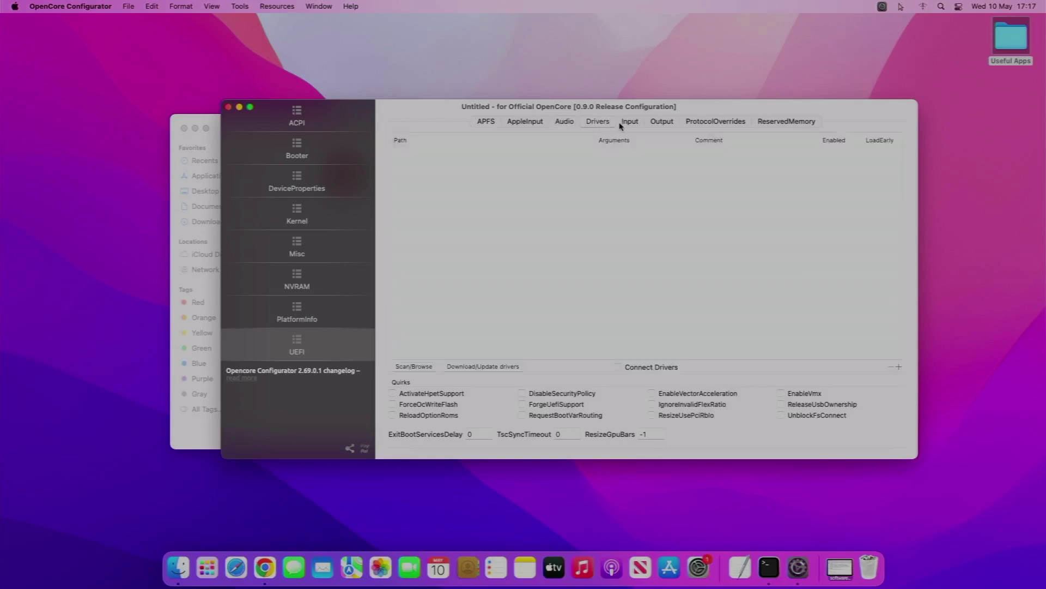
left_click(625, 124)
Step: Revisit NVRAM, then check PlatformInfo's SMBIOS, Memory and DataHub-Generic-PlatformNVRAM tabs
left_click(336, 286)
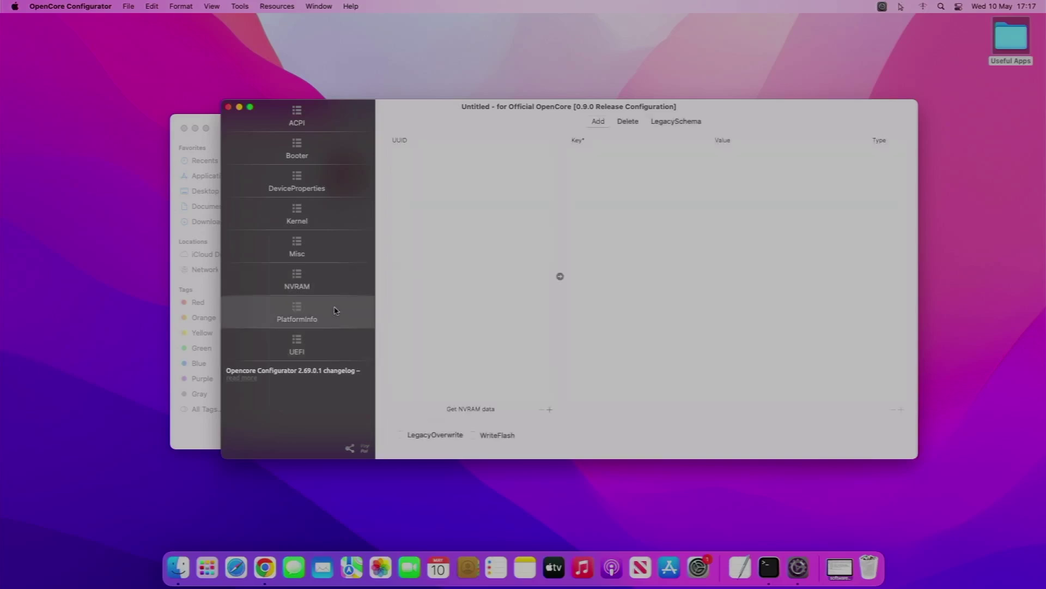
left_click(327, 313)
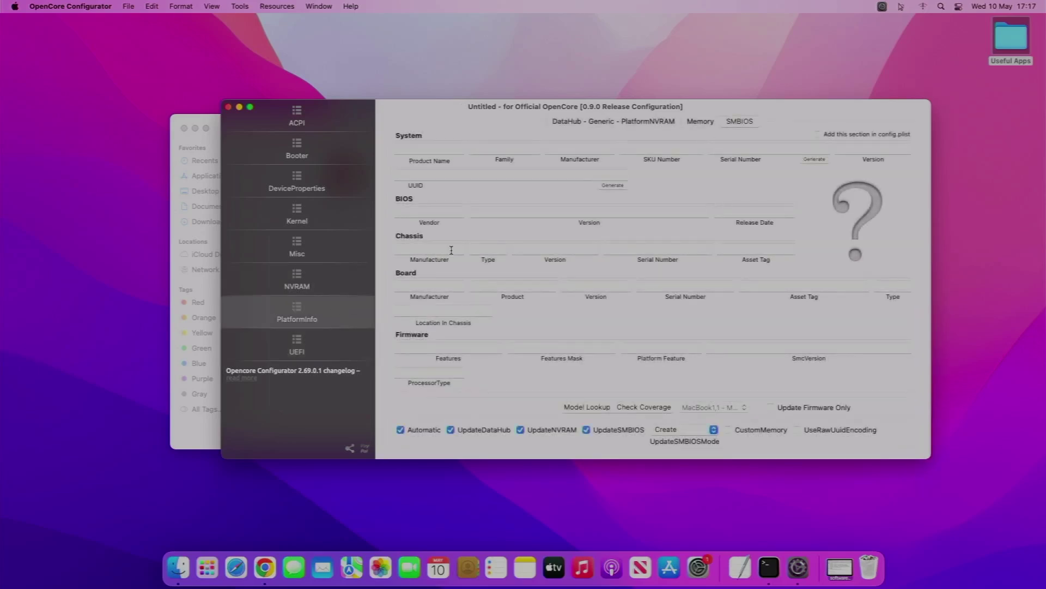
left_click(710, 124)
left_click(635, 124)
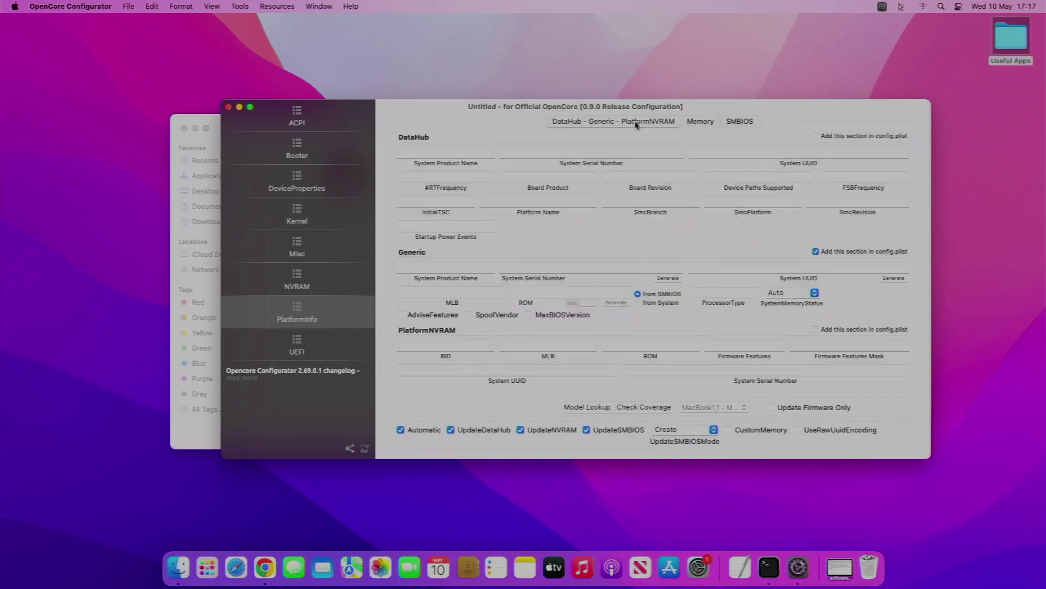
Step: Close OpenCore Configurator, restore Terminal showing the Command Line Tools install, and open ShareMouse
left_click(228, 107)
left_click(840, 567)
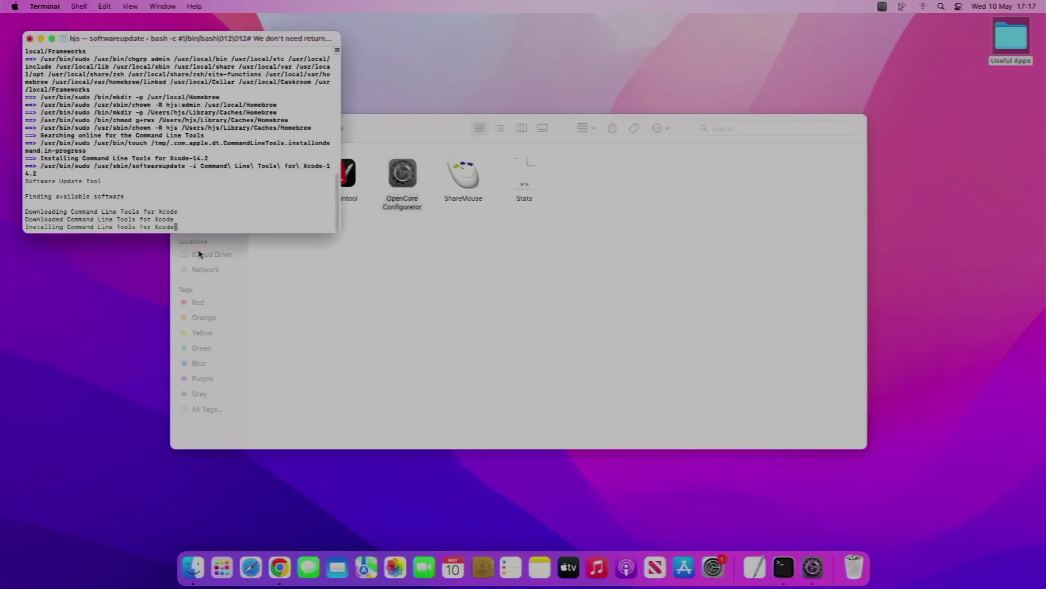
left_click_drag(143, 39, 195, 46)
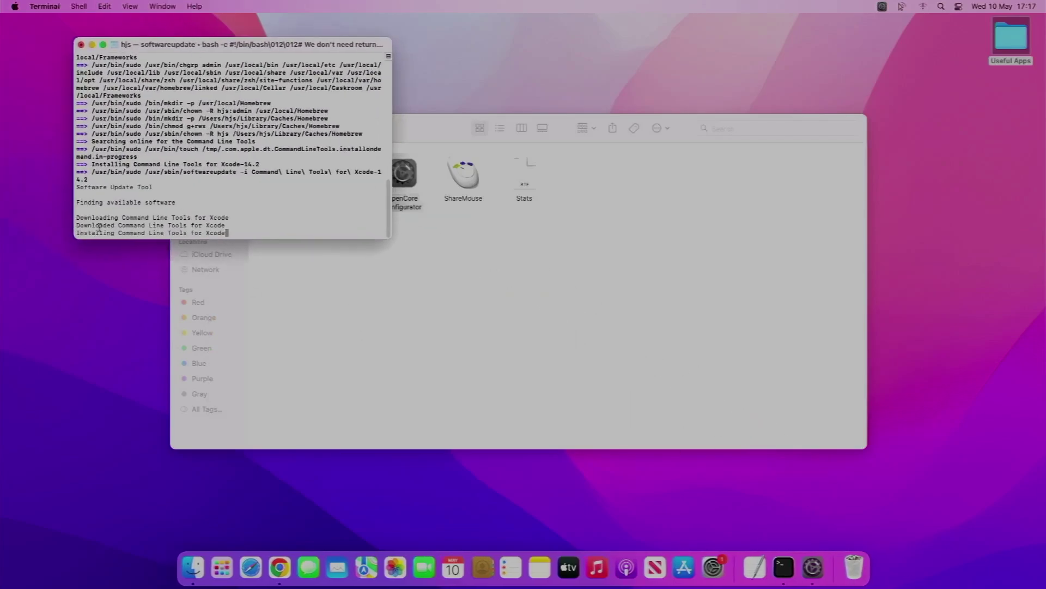
left_click_drag(119, 234, 239, 233)
left_click(281, 236)
left_click(376, 338)
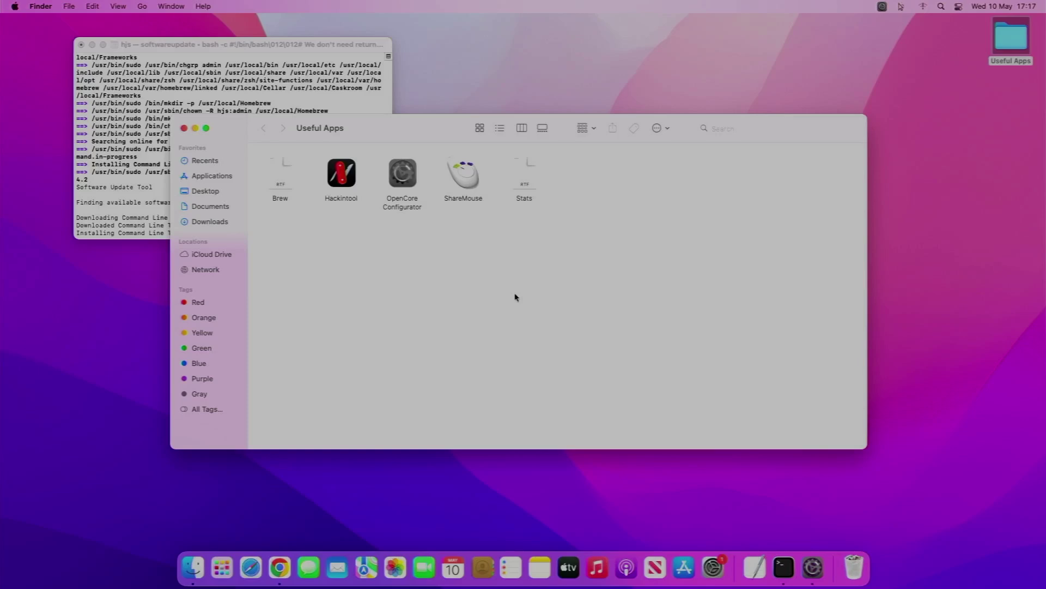
left_click(900, 7)
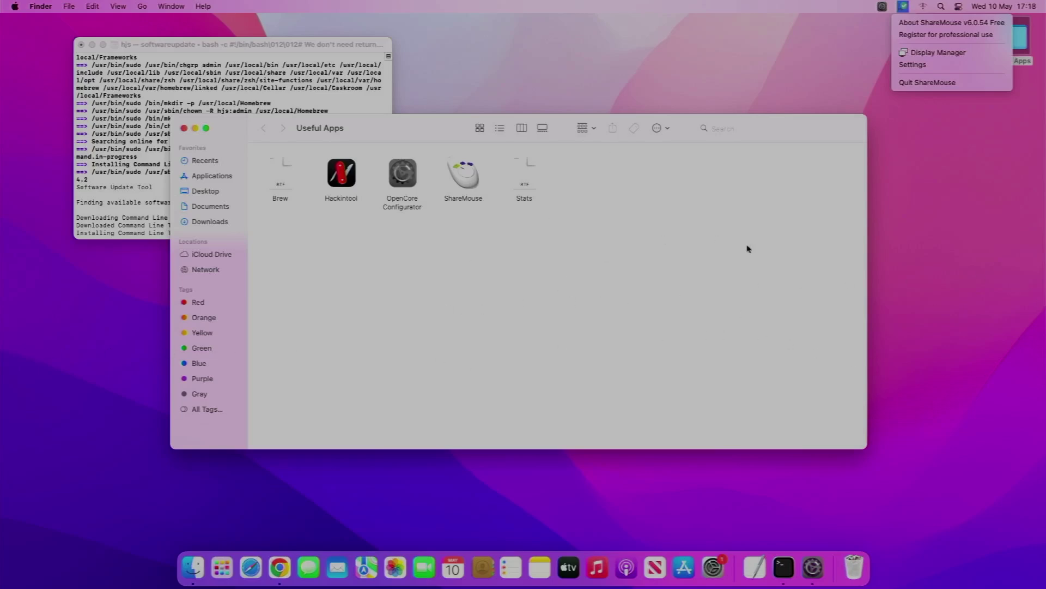
Step: Dismiss the ShareMouse menu and a Spotlight search for 'termin', then open ShareMouse Settings
left_click(742, 266)
key("super+space")
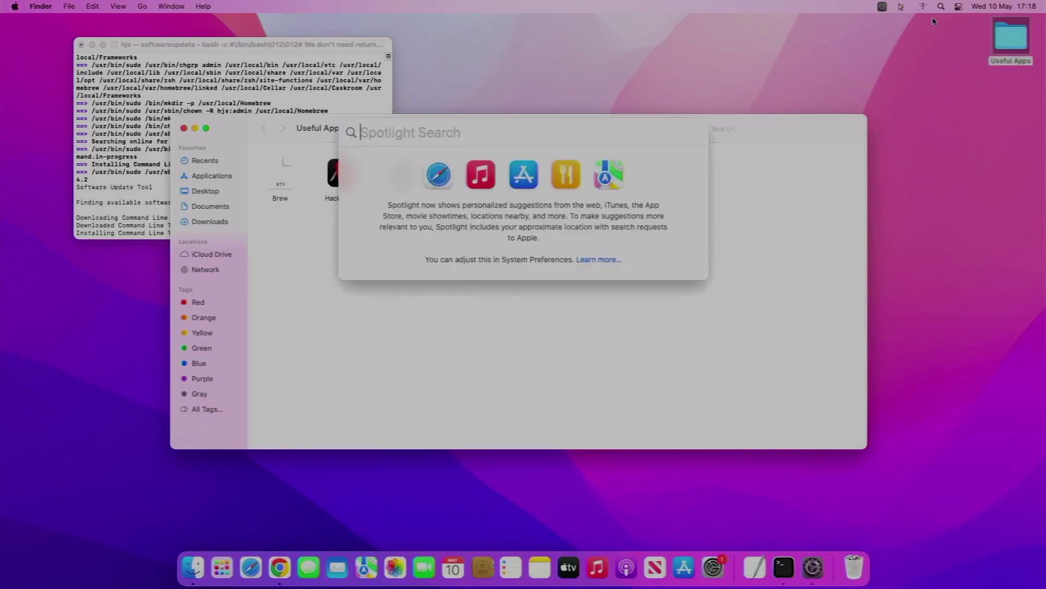
type("termin")
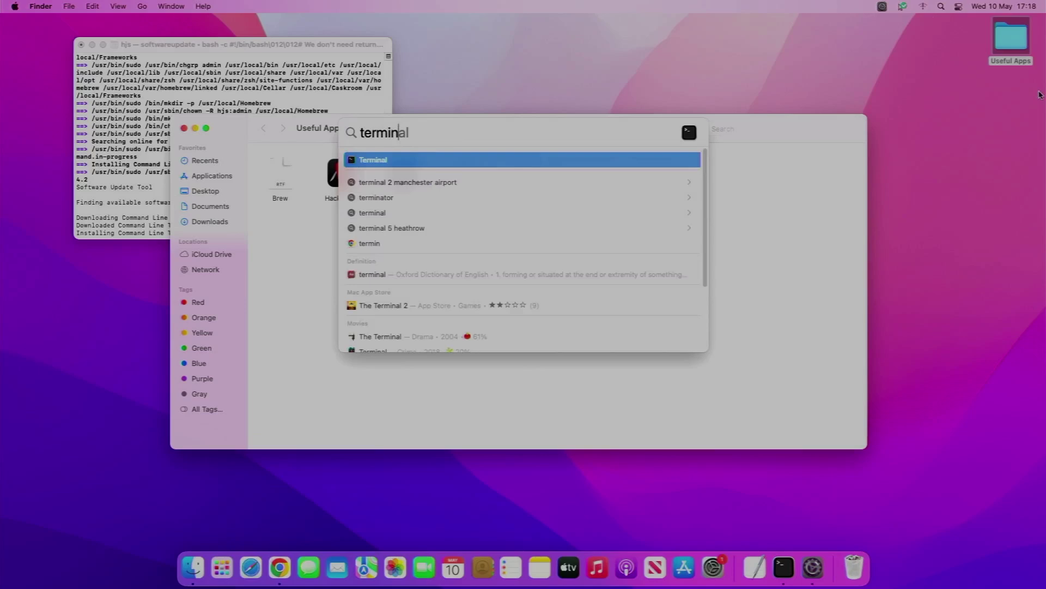
left_click(782, 271)
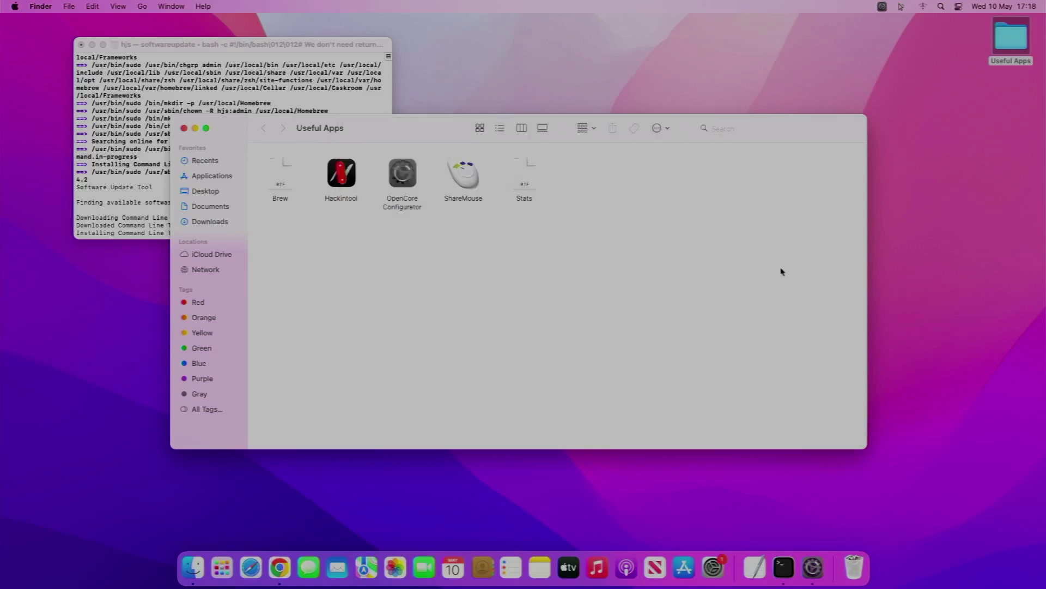
left_click(902, 6)
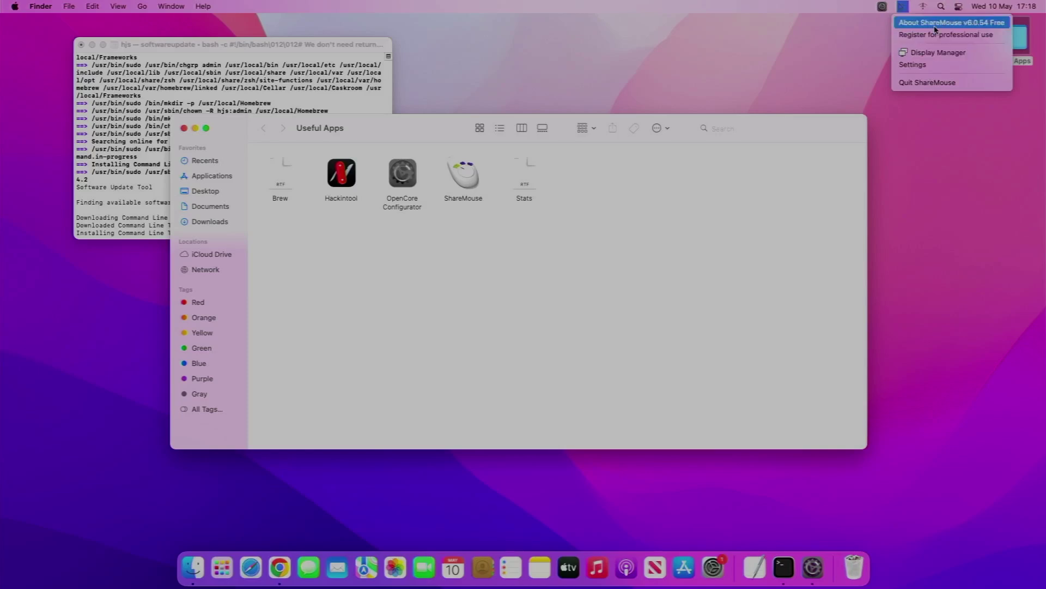
left_click(927, 64)
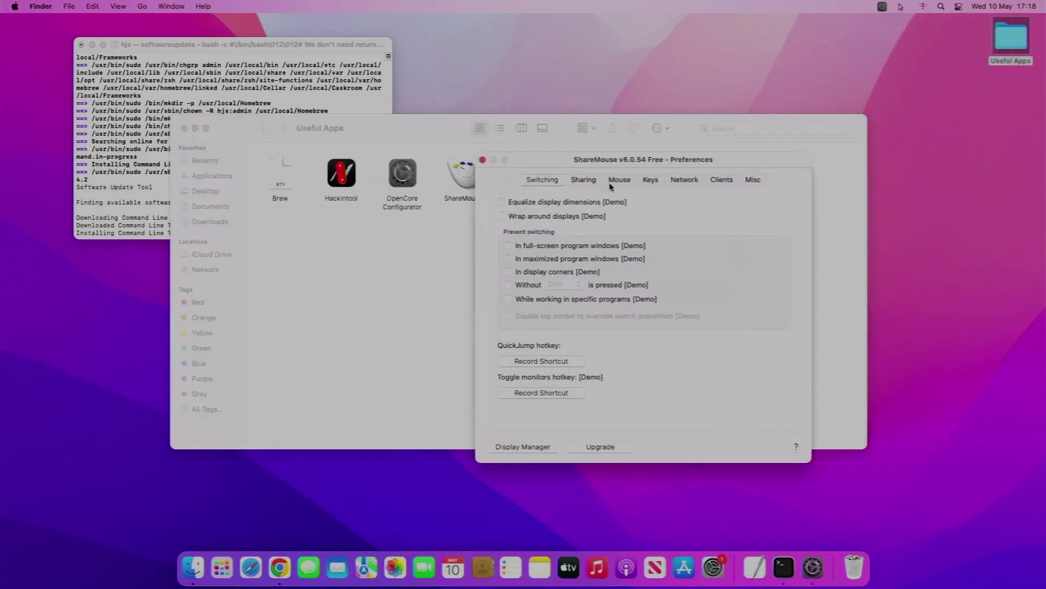
Step: Browse ShareMouse's Mouse, Sharing, Keys, Network and Clients tabs, then close Preferences
left_click(612, 183)
left_click(594, 181)
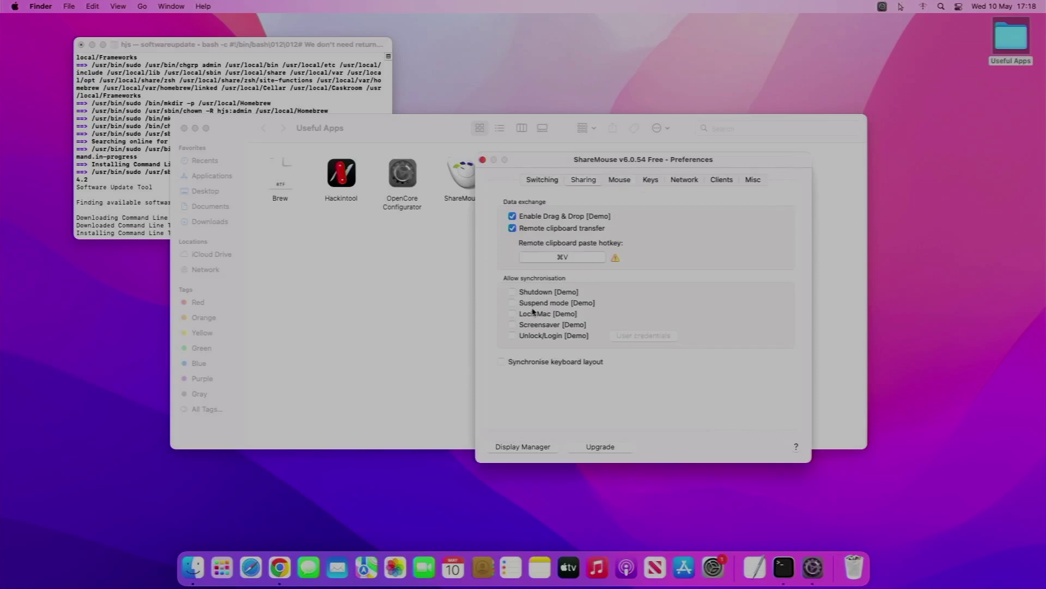
left_click(616, 259)
left_click(539, 232)
left_click(653, 184)
left_click(680, 185)
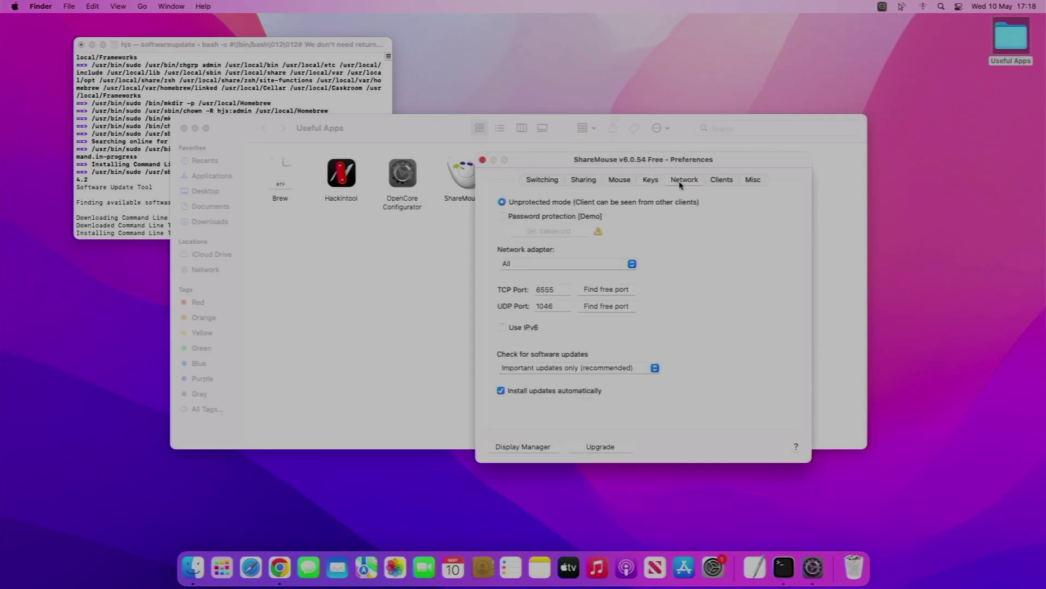
left_click(722, 183)
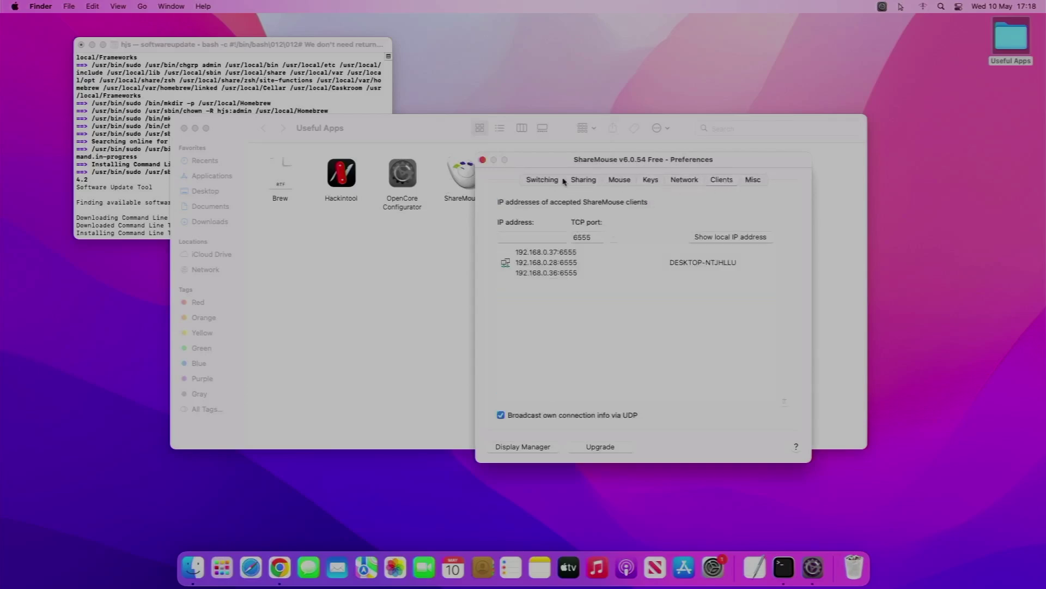
left_click(483, 159)
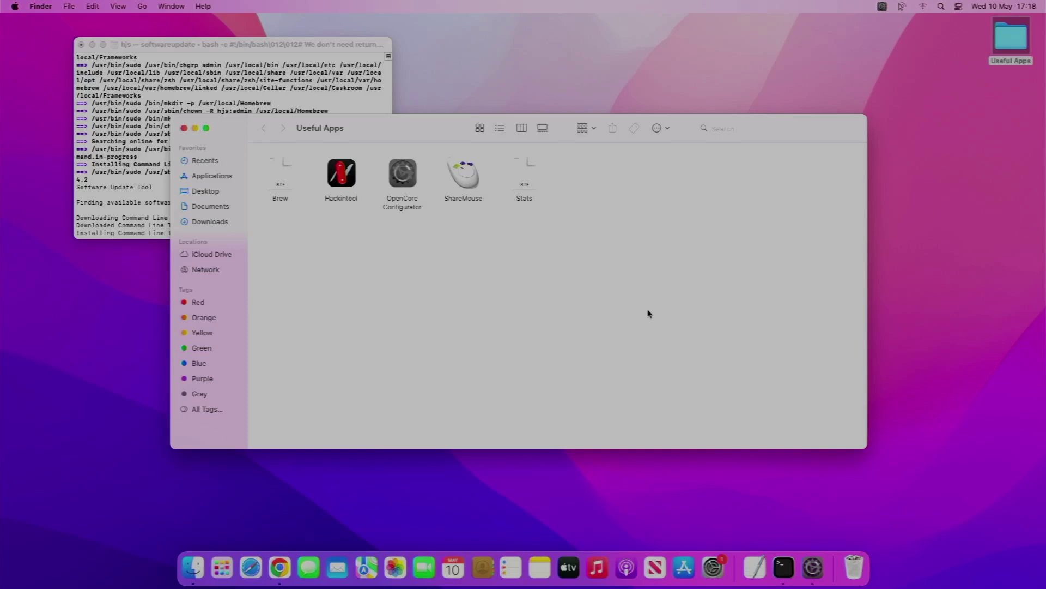
Step: Run 'brew install stats' in the Terminal window
left_click(145, 128)
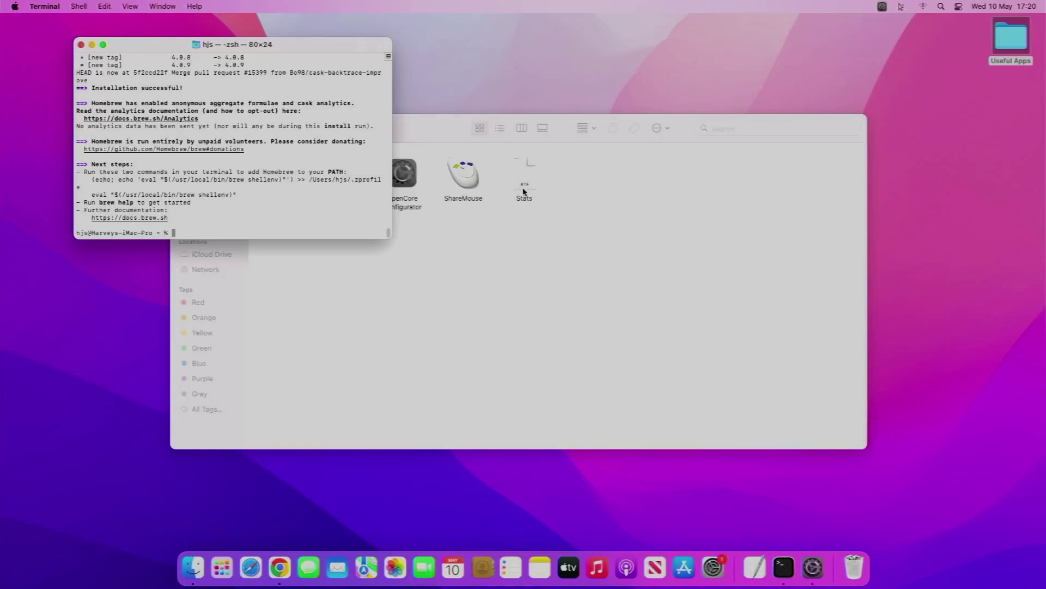
type("brew install stats")
key("Return")
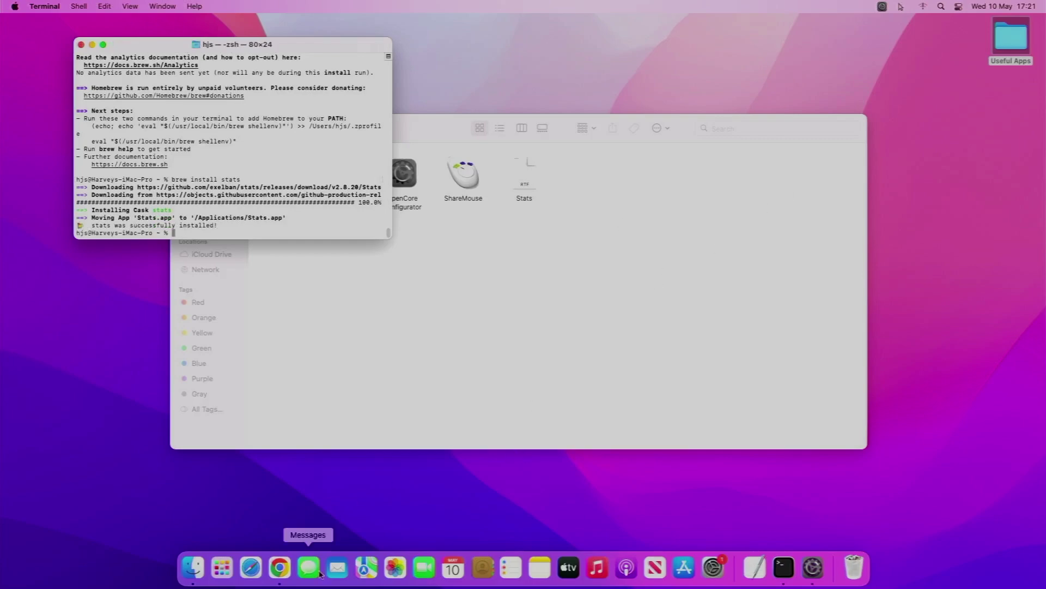
Step: Launch Stats from Launchpad, confirming the download warning and allowing Bluetooth access
left_click(222, 567)
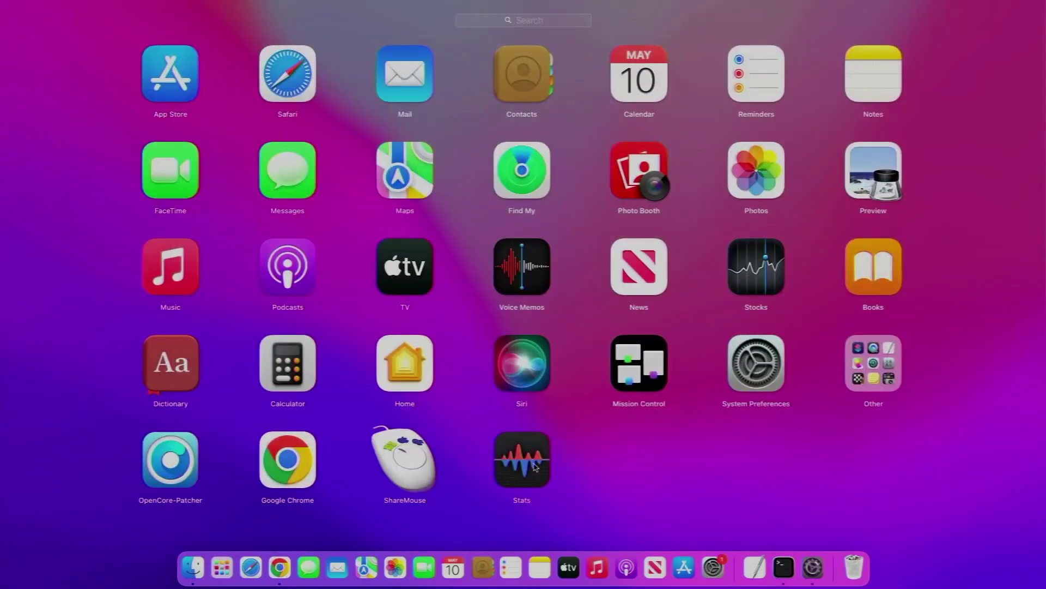
left_click(535, 467)
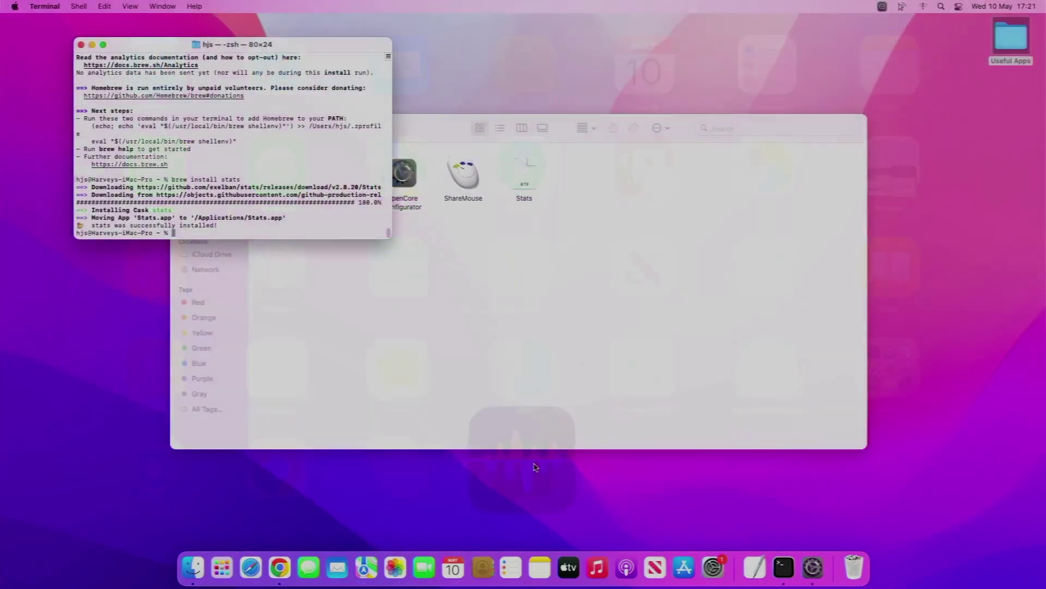
left_click(80, 44)
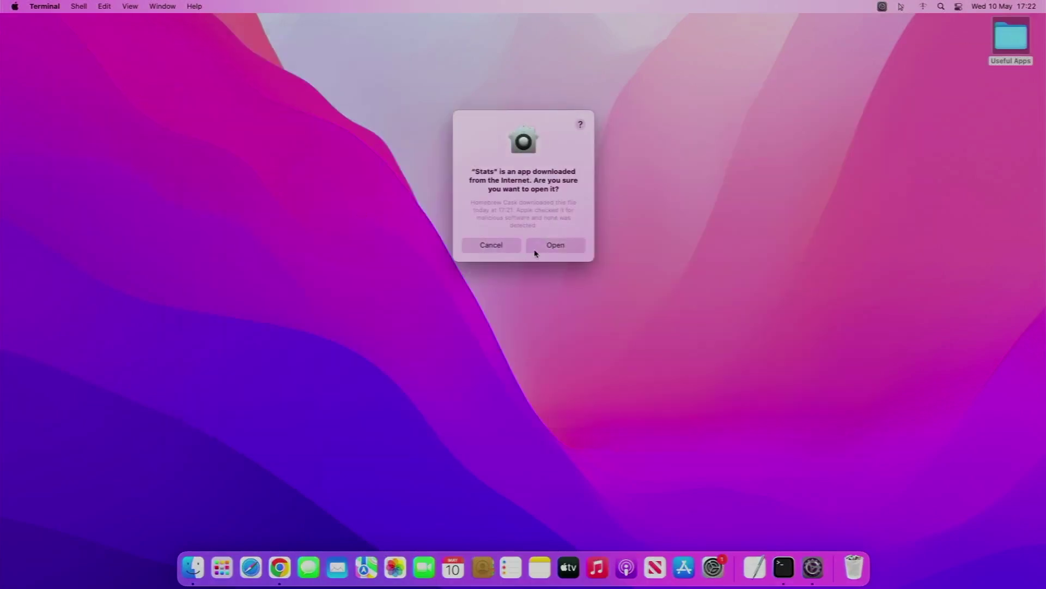
left_click(536, 250)
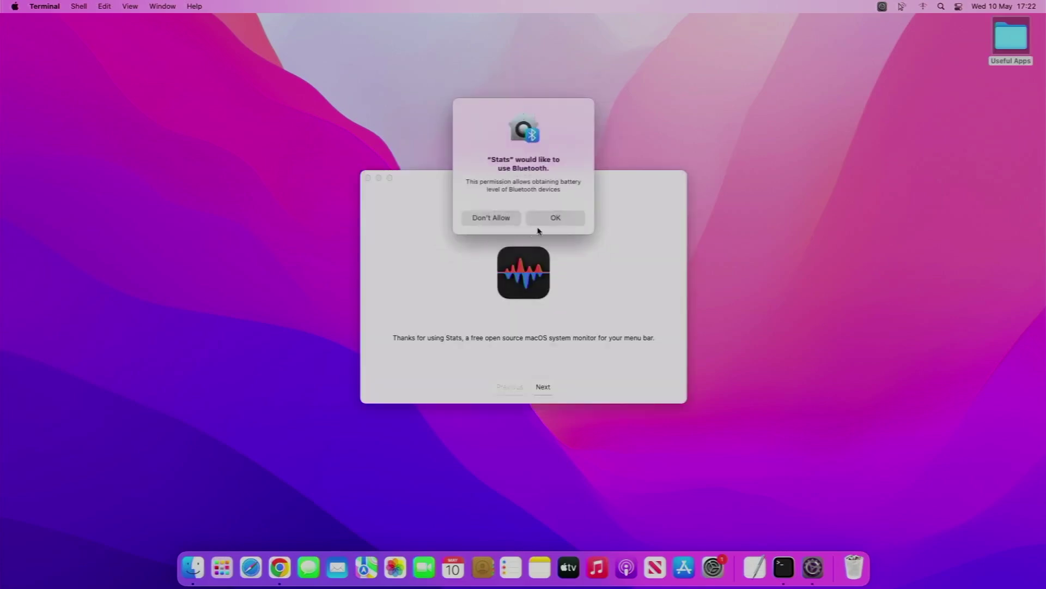
left_click(569, 221)
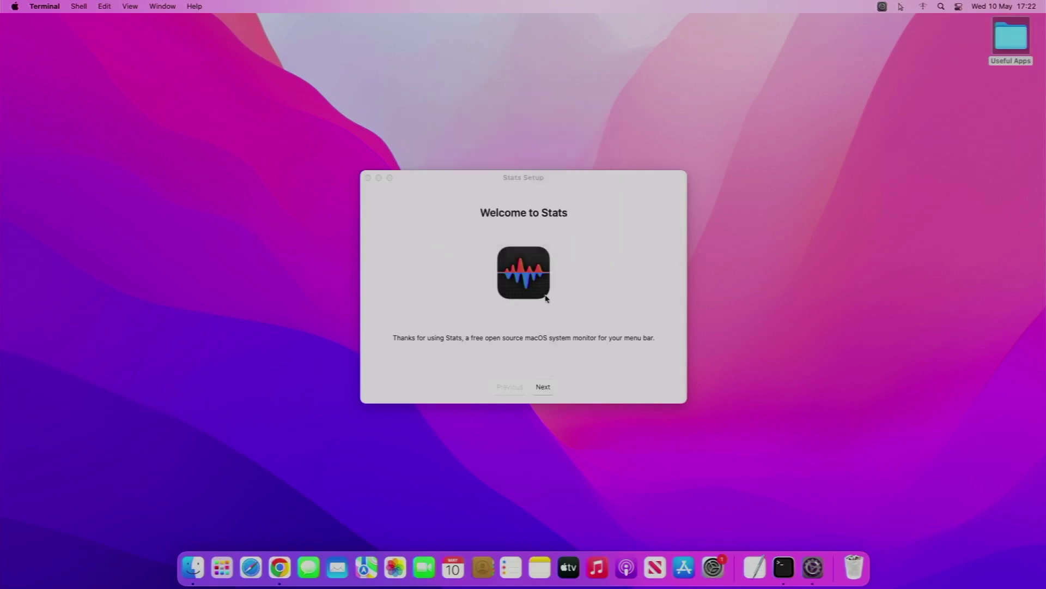
Step: Complete the Stats setup with start at login enabled and default update checking
left_click(544, 386)
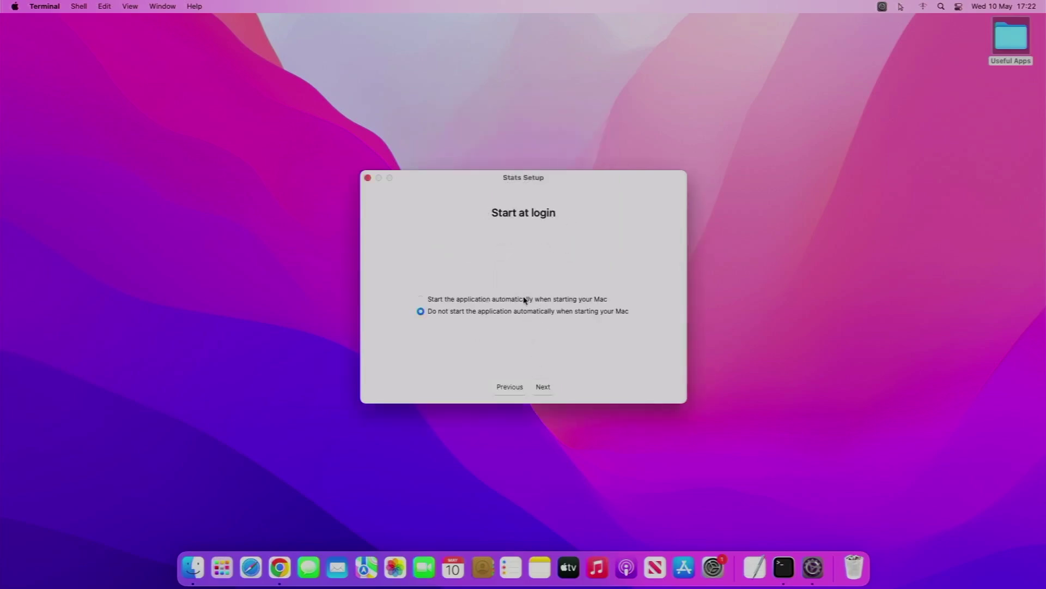
left_click(526, 301)
left_click(542, 388)
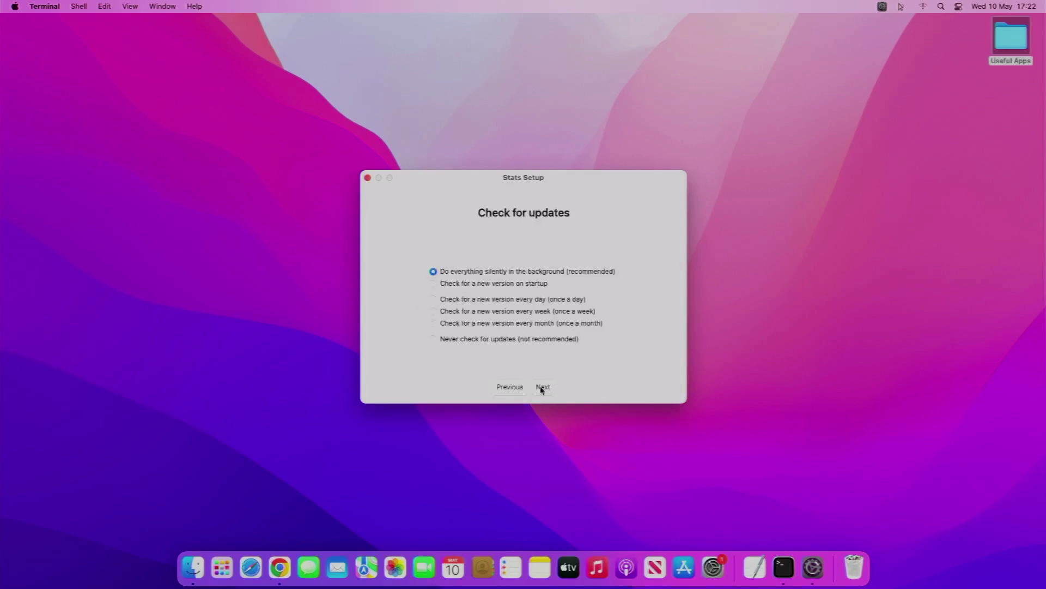
left_click(542, 387)
left_click(541, 387)
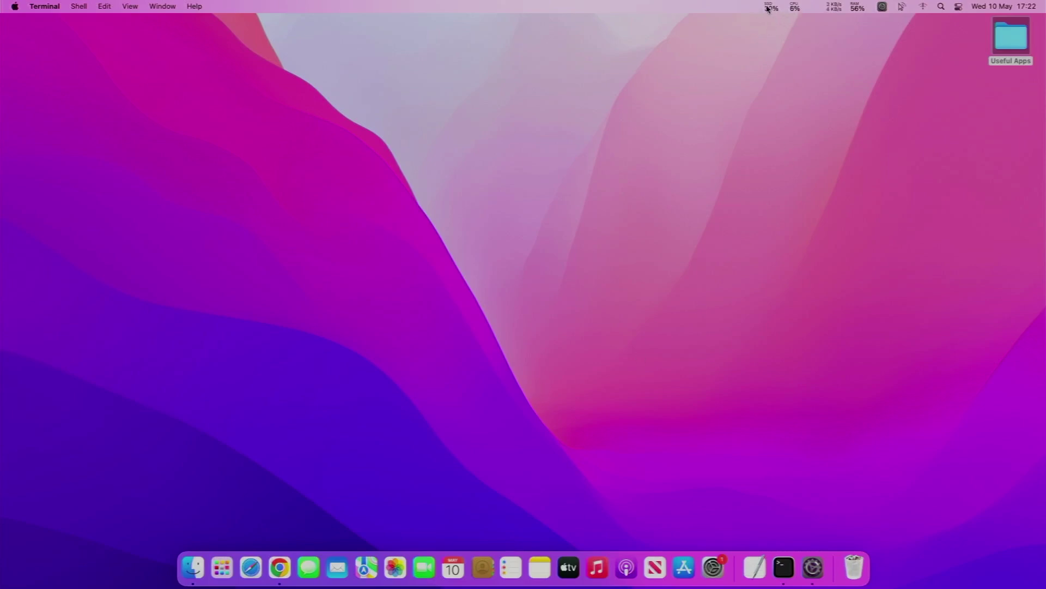
left_click(778, 12)
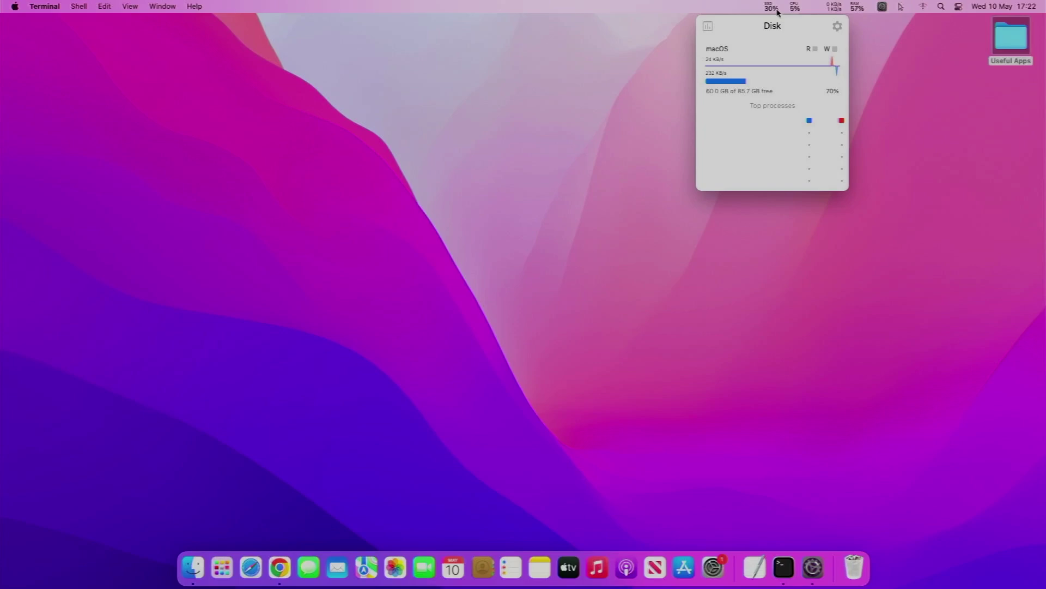
left_click(795, 9)
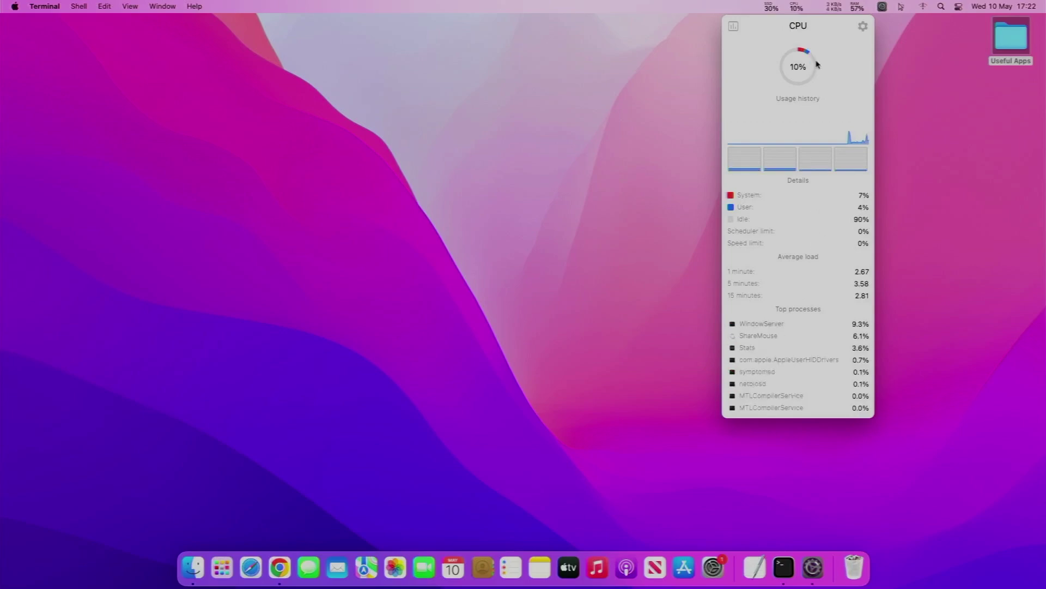
left_click(857, 7)
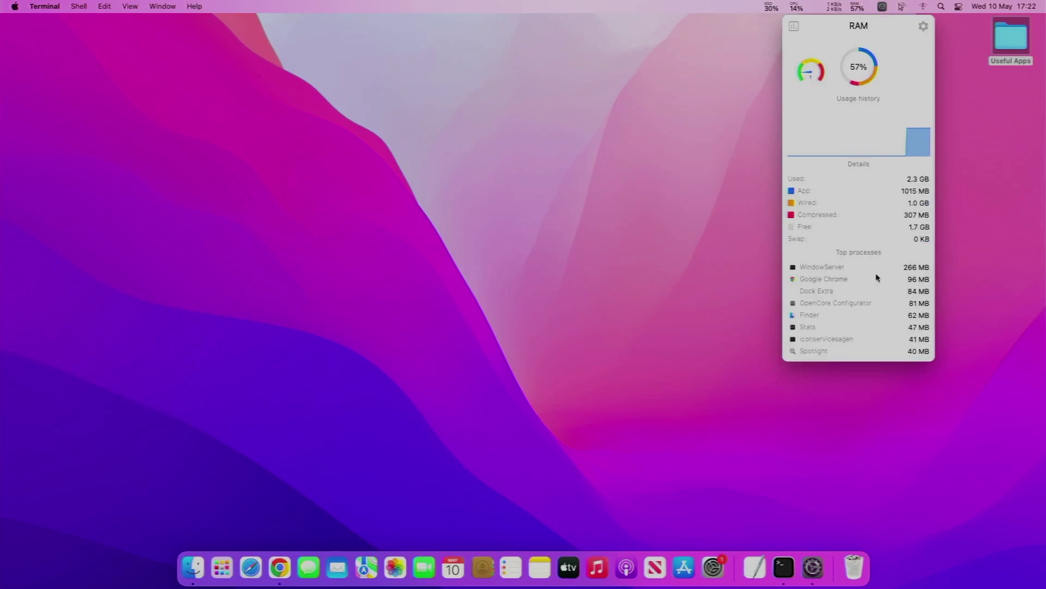
left_click(734, 293)
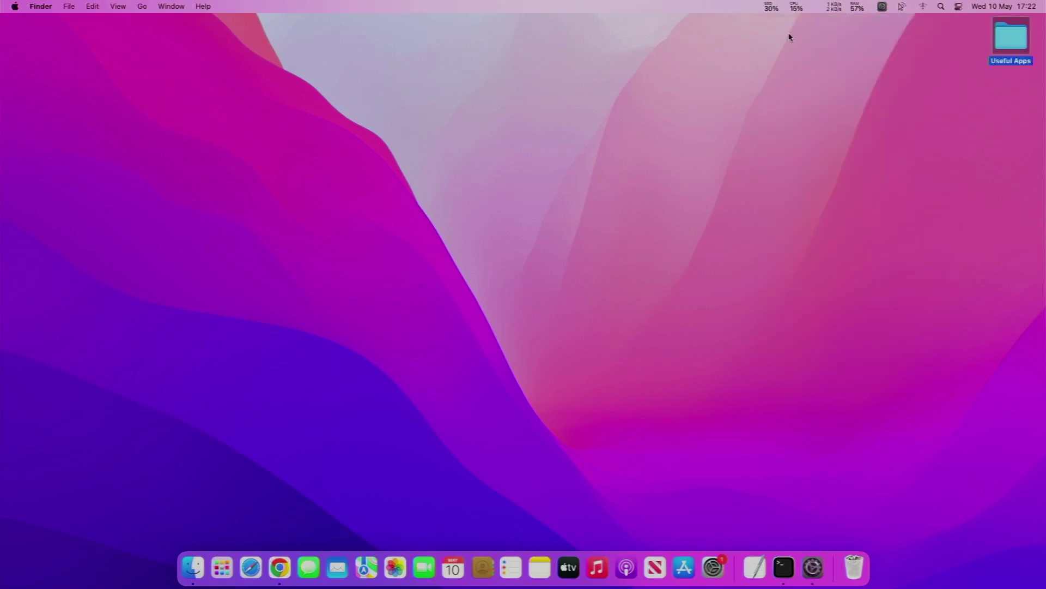
Step: Add the chart widget to the Stats network menu-bar readout, then close its settings
left_click(829, 6)
left_click(829, 7)
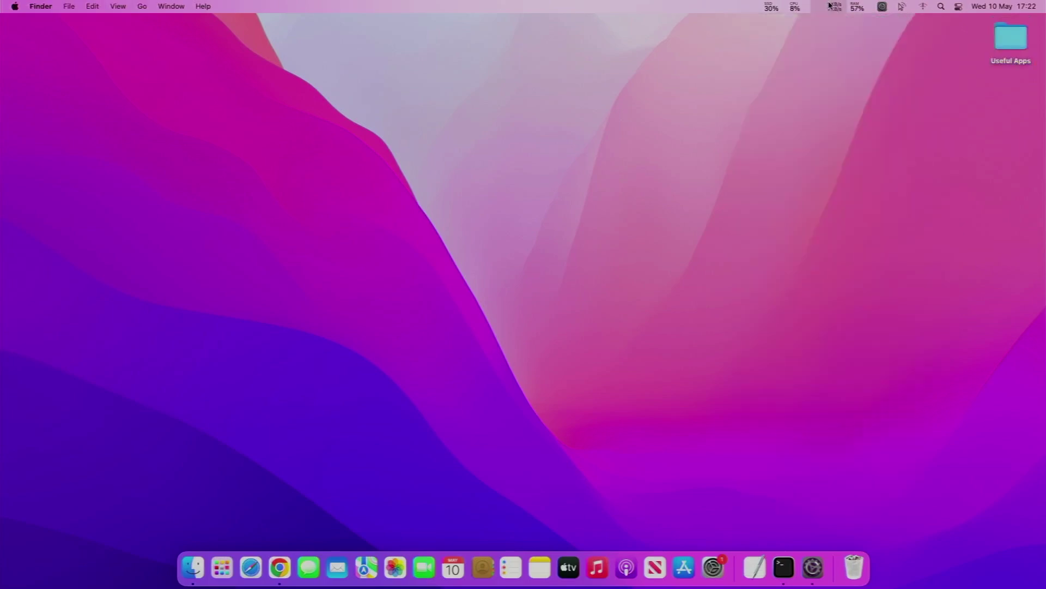
left_click(829, 7)
left_click(894, 26)
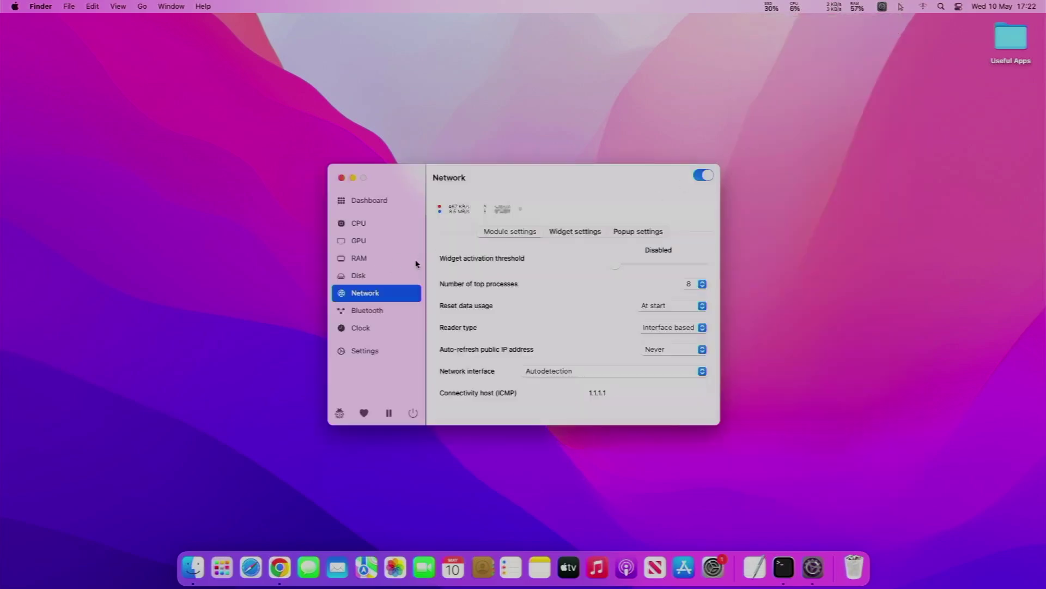
left_click_drag(502, 209, 527, 210)
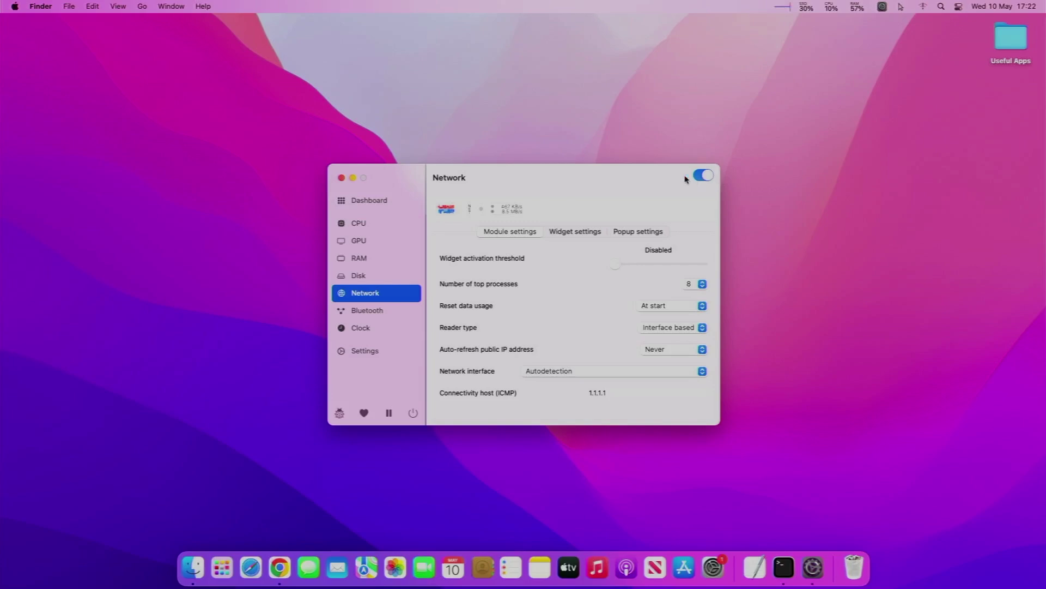
left_click(783, 8)
left_click(428, 165)
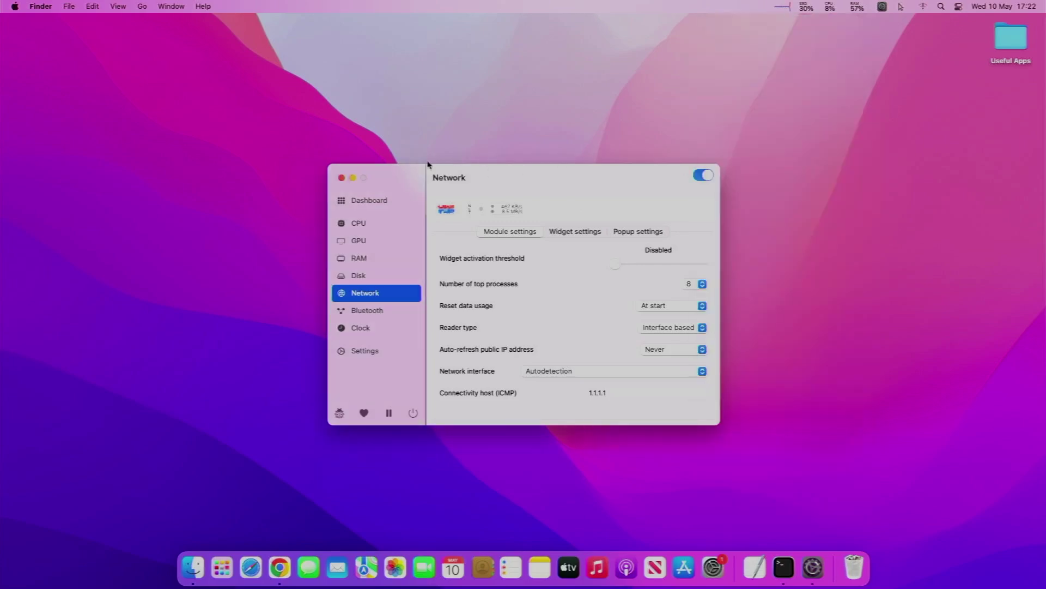
left_click(342, 178)
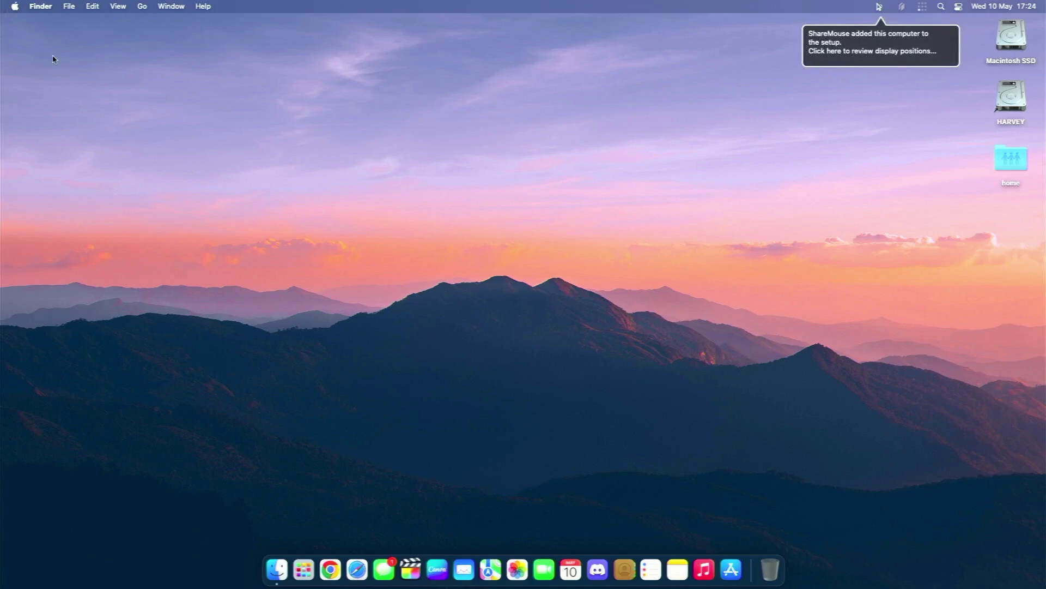
left_click(16, 6)
left_click(208, 144)
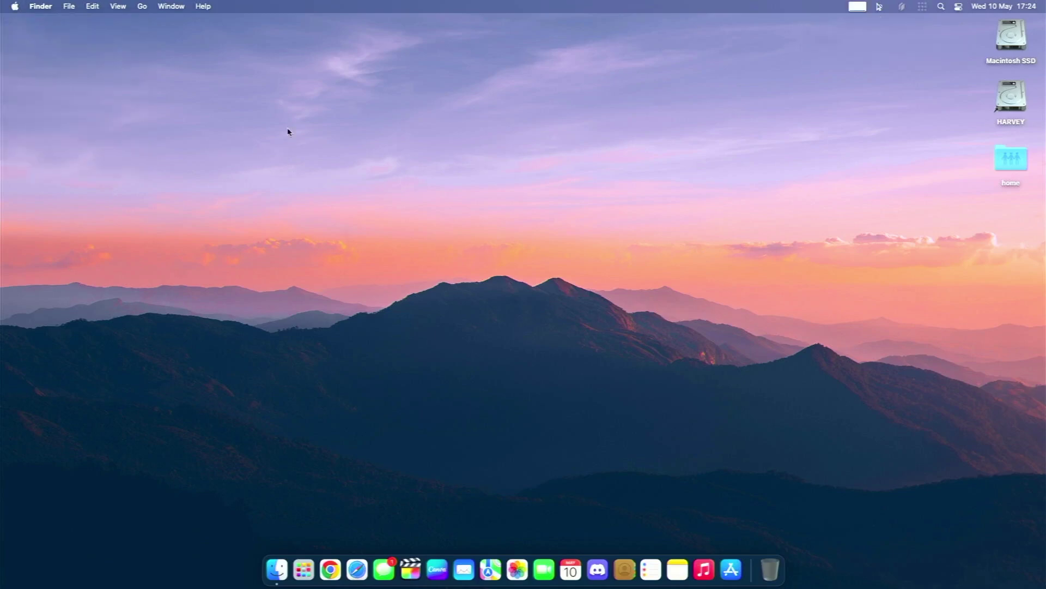
left_click(531, 254)
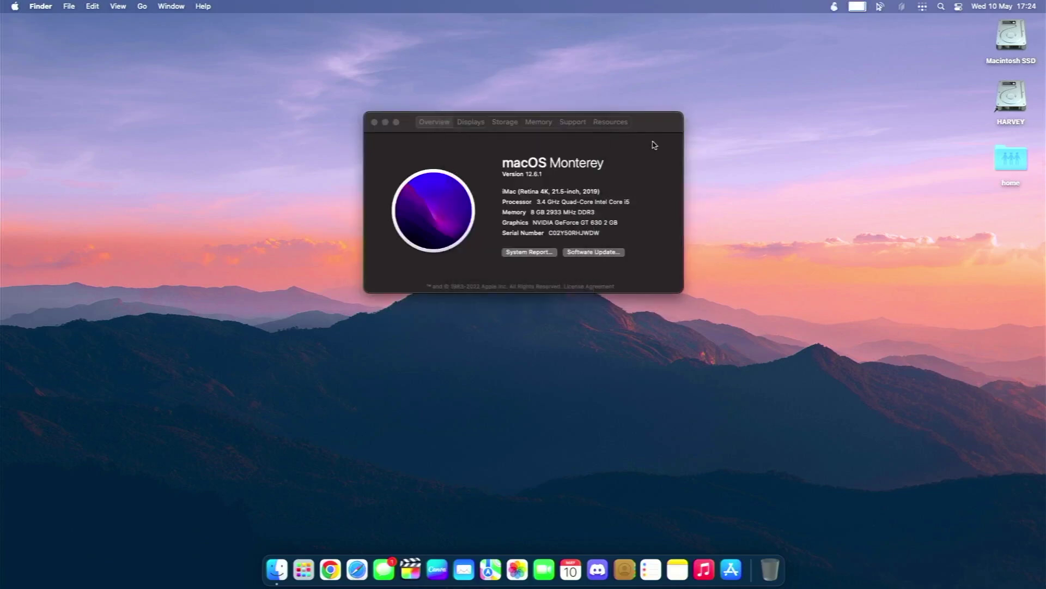
left_click_drag(651, 130, 632, 141)
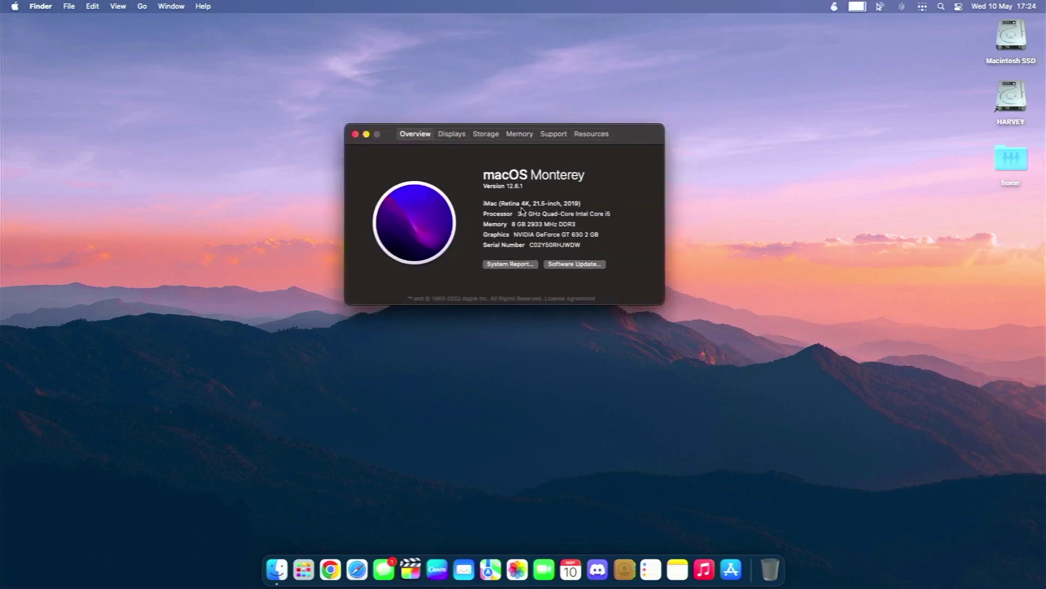
left_click_drag(519, 213, 560, 224)
left_click(611, 214)
left_click(559, 221)
left_click(553, 240)
left_click(452, 134)
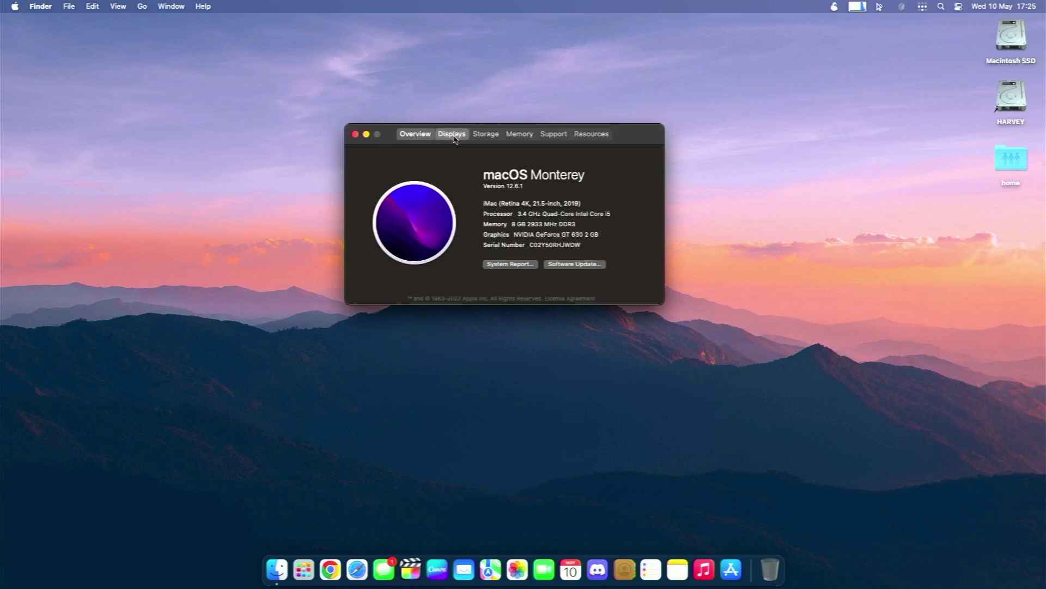
left_click(354, 134)
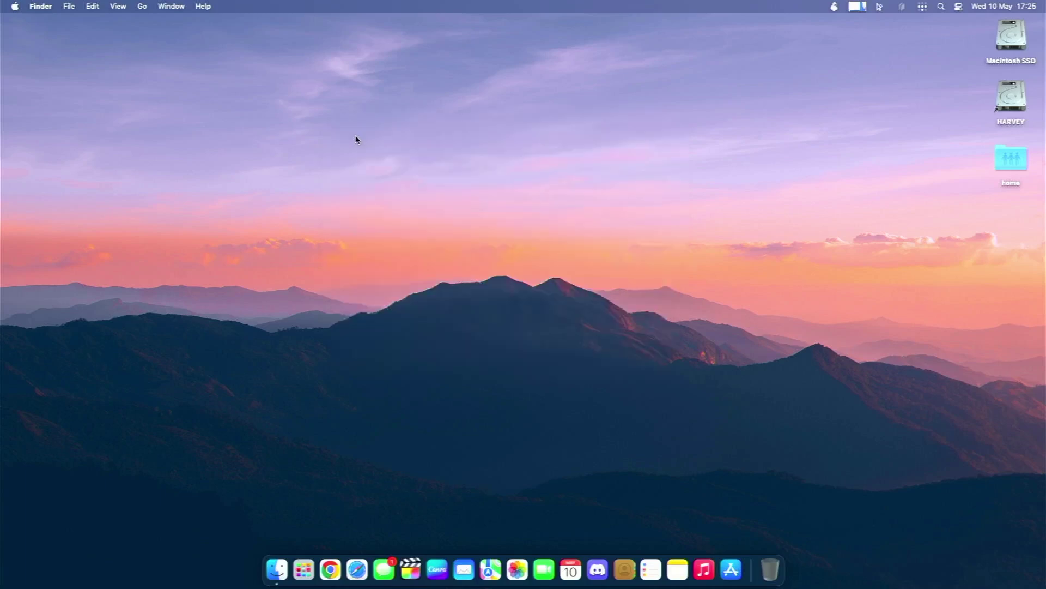